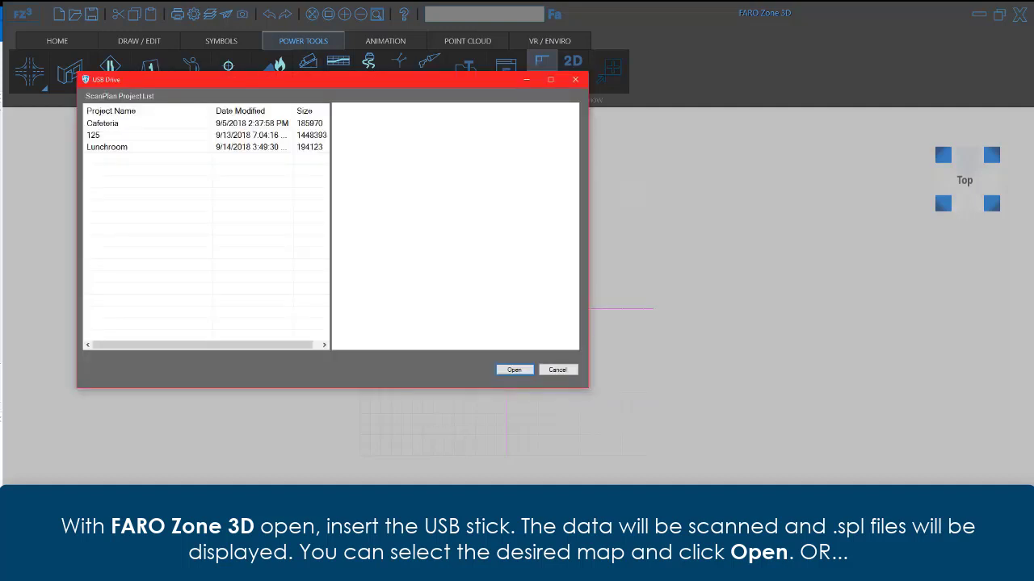
Import the Lunchroom.spl ScanPlan project from the Lunchroom folder
{"action": "left_click", "coordinate": [127, 149]}
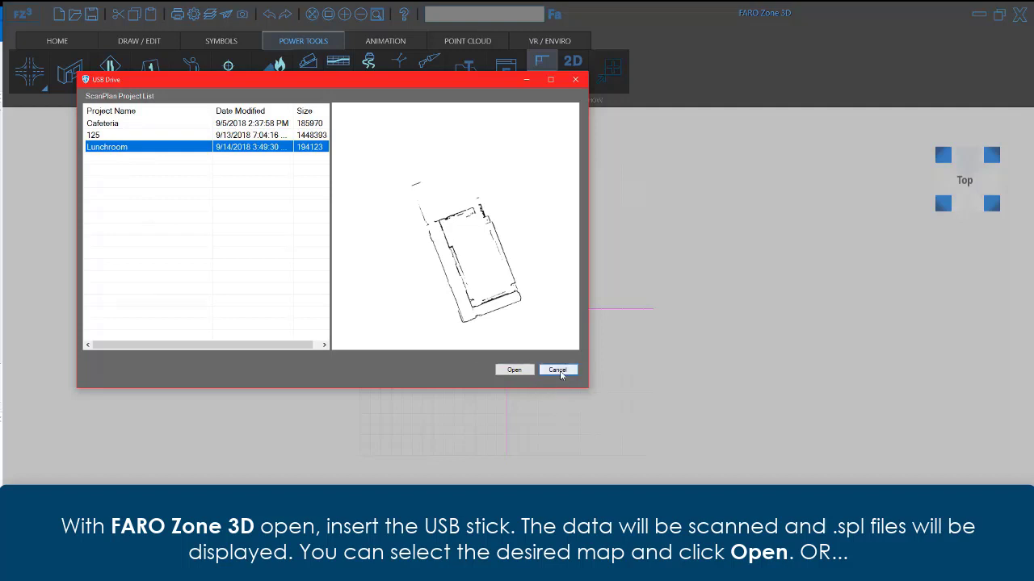
{"action": "left_click", "coordinate": [558, 370]}
{"action": "left_click", "coordinate": [33, 43]}
{"action": "left_click", "coordinate": [31, 74]}
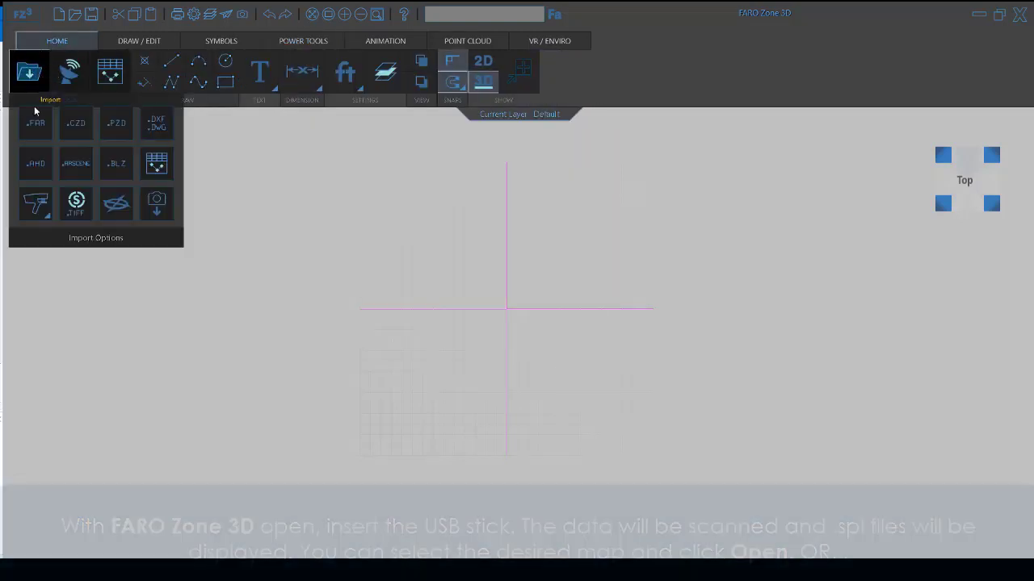
{"action": "left_click", "coordinate": [36, 203]}
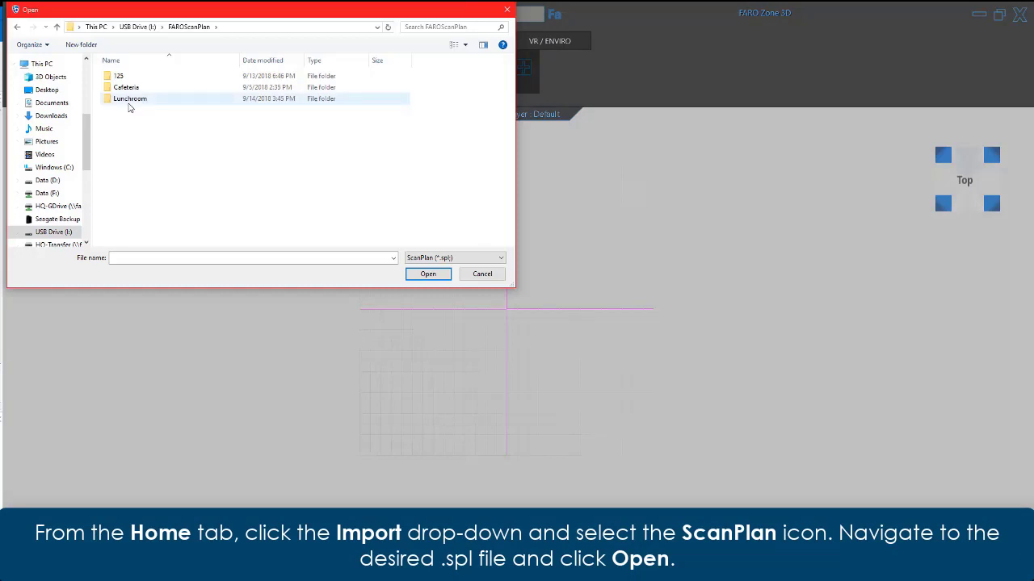
{"action": "double_click", "coordinate": [129, 102]}
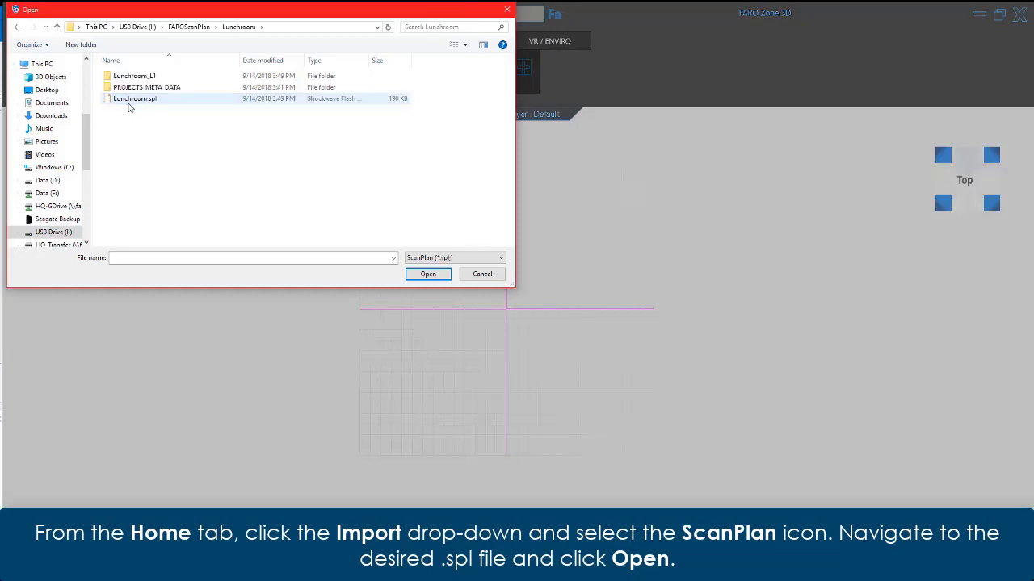
{"action": "double_click", "coordinate": [127, 99]}
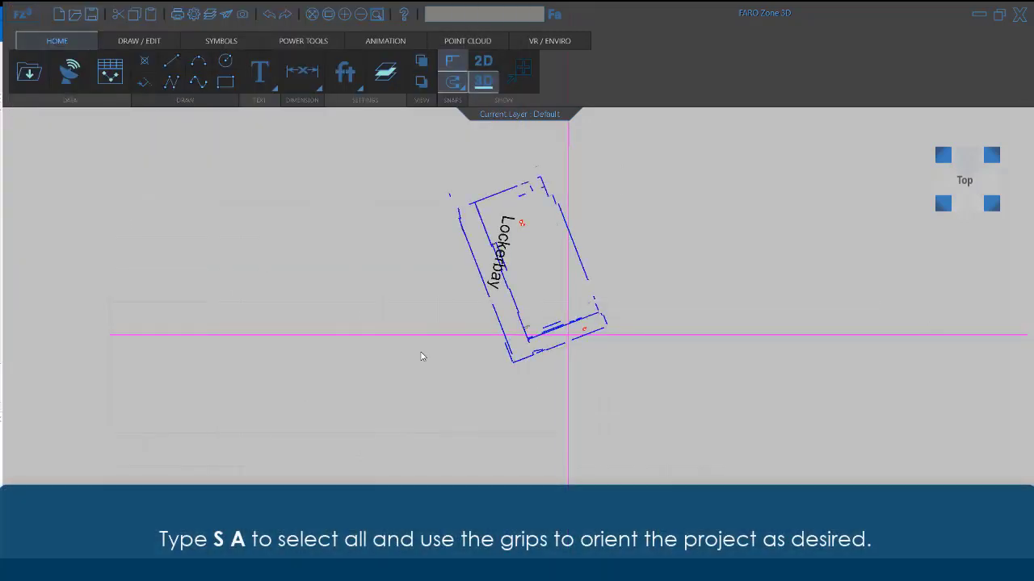
Select everything with SA and drag the rotation grip until the walls sit square to the grid
{"action": "key", "text": "s"}
{"action": "key", "text": "a"}
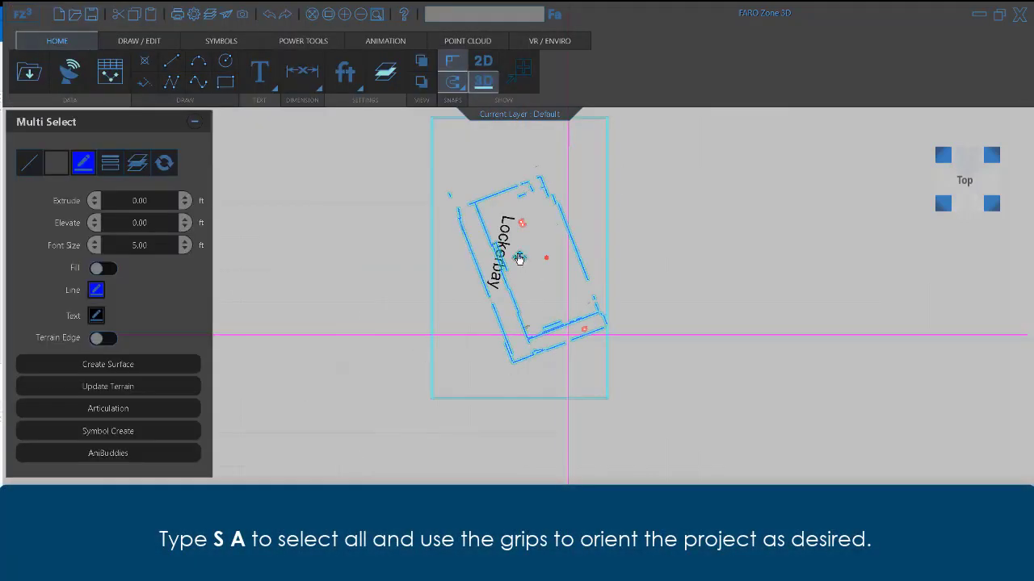
{"action": "left_click_drag", "start_coordinate": [548, 261], "coordinate": [527, 243]}
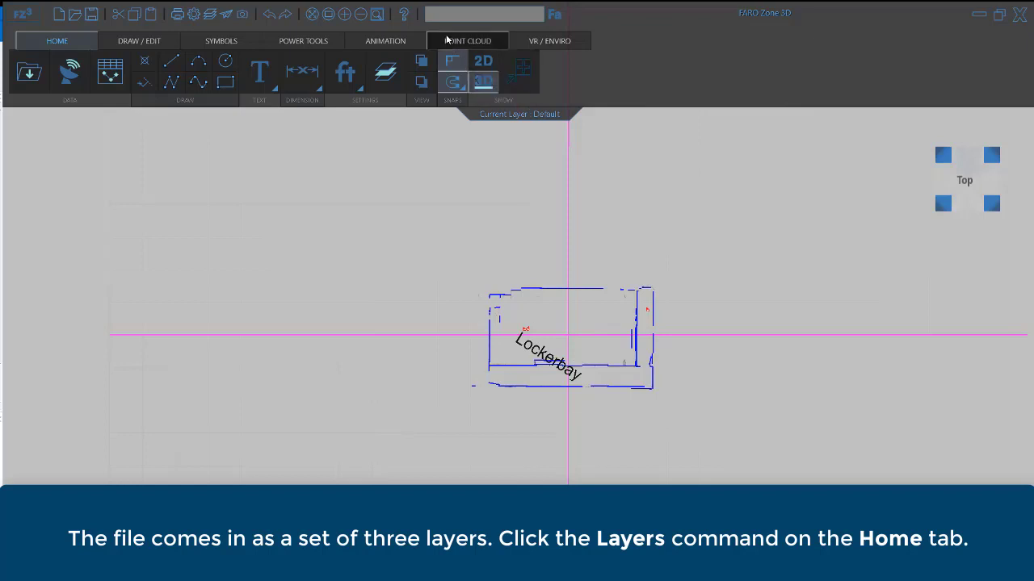
Hide the Lunchroom_L1 Lines, Items and Map layers in the layer list
{"action": "left_click", "coordinate": [386, 71]}
{"action": "left_click", "coordinate": [287, 205]}
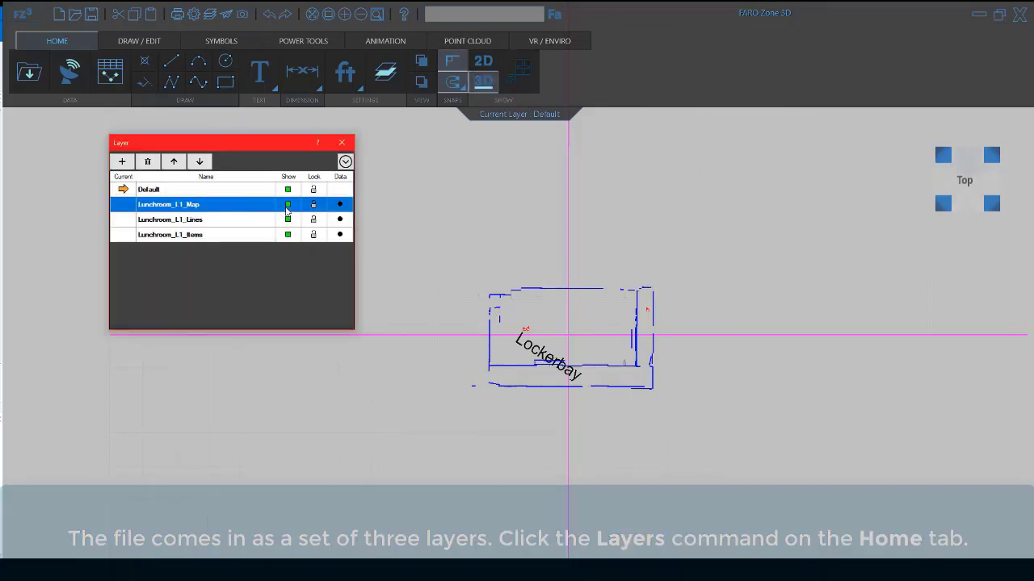
{"action": "left_click", "coordinate": [288, 218]}
{"action": "left_click", "coordinate": [287, 234]}
{"action": "left_click", "coordinate": [288, 205]}
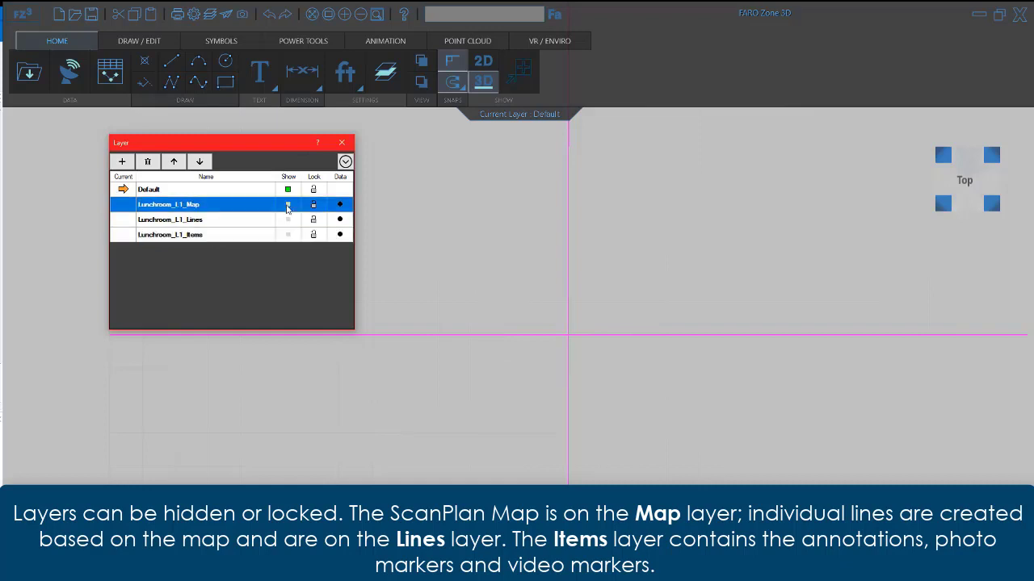
Show the Items, Lines and Map layers one at a time, then make all three visible again
{"action": "left_click", "coordinate": [287, 235]}
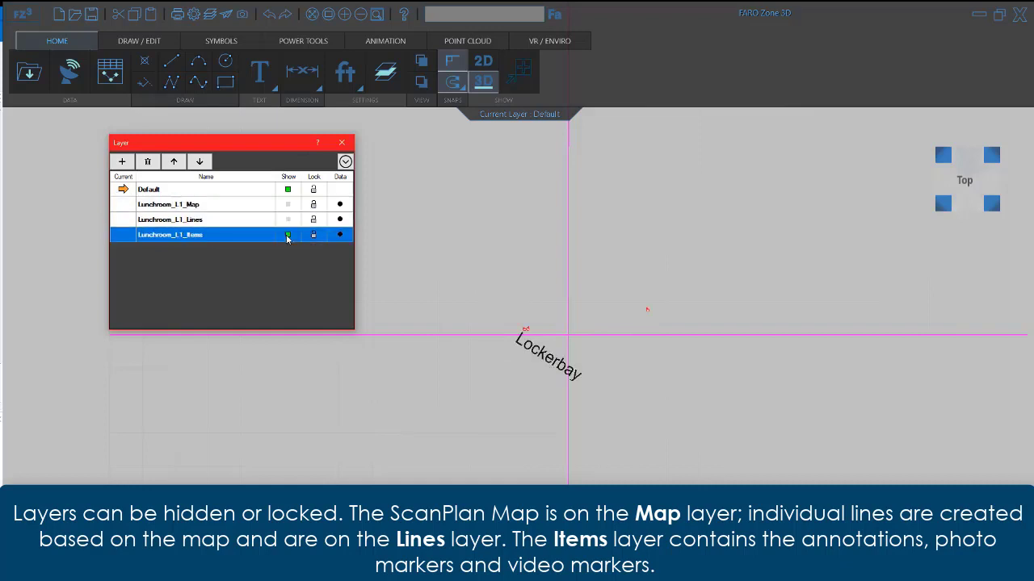
{"action": "left_click", "coordinate": [288, 235]}
{"action": "left_click", "coordinate": [288, 220]}
{"action": "left_click", "coordinate": [287, 221]}
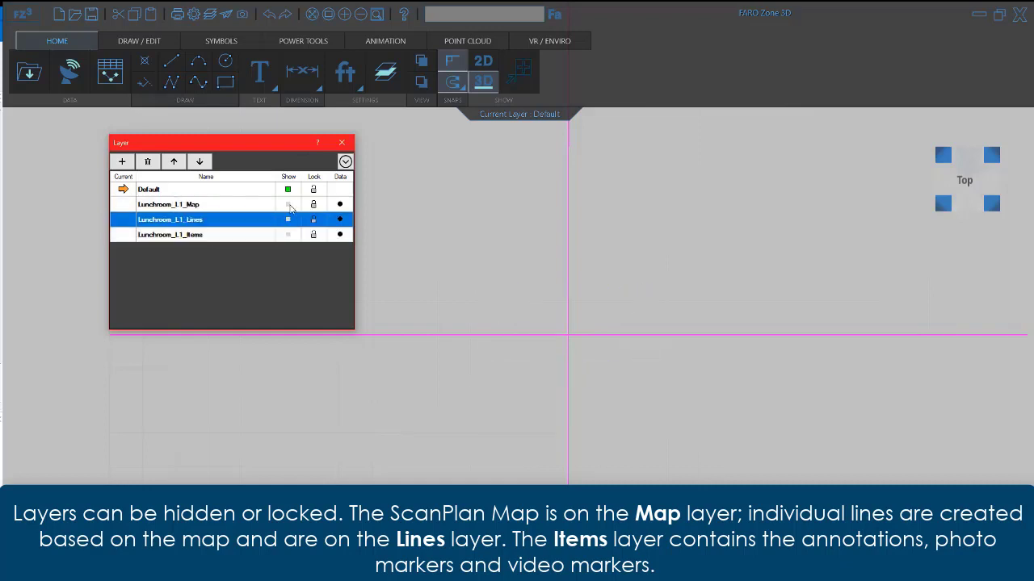
{"action": "left_click", "coordinate": [289, 205]}
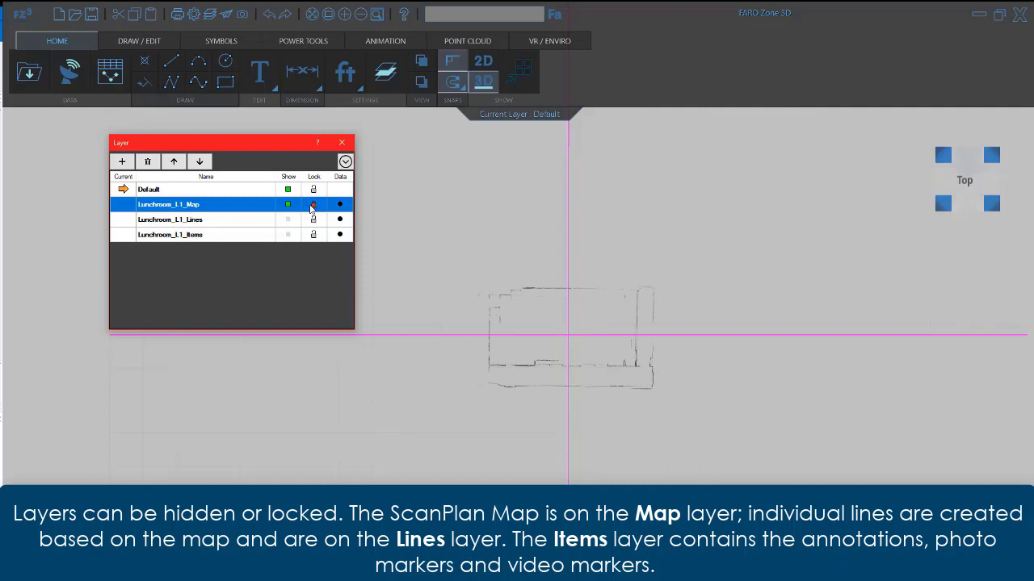
{"action": "left_click", "coordinate": [286, 234]}
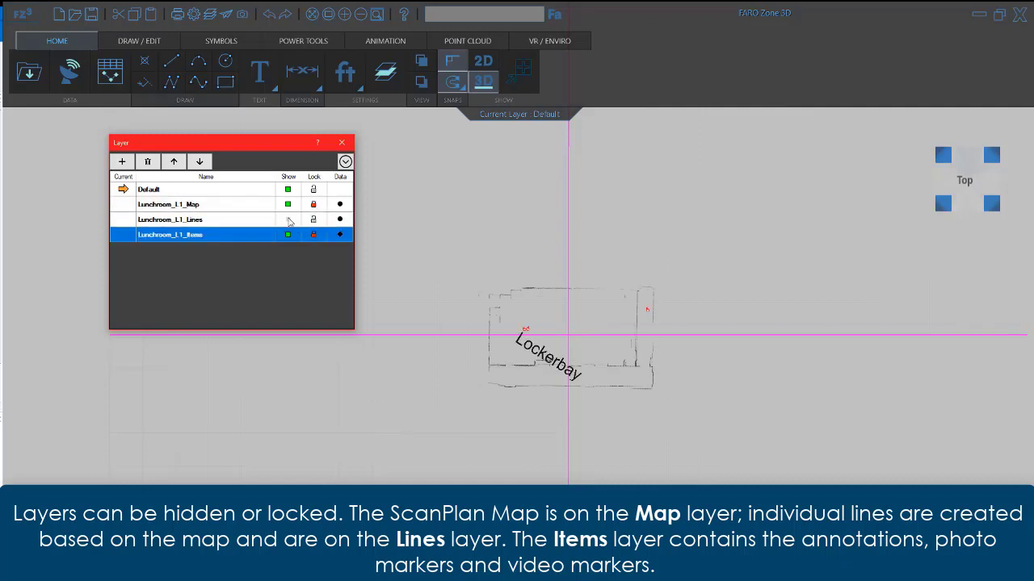
{"action": "left_click", "coordinate": [287, 219]}
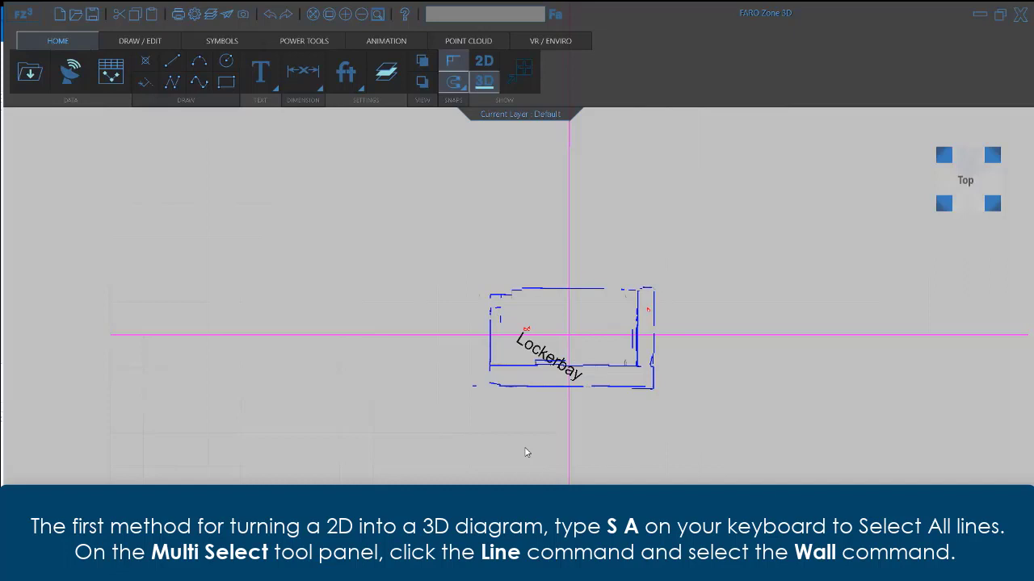
Select all plan lines with SA and change their line type to 10.00 ft Wall
{"action": "key", "text": "s"}
{"action": "key", "text": "a"}
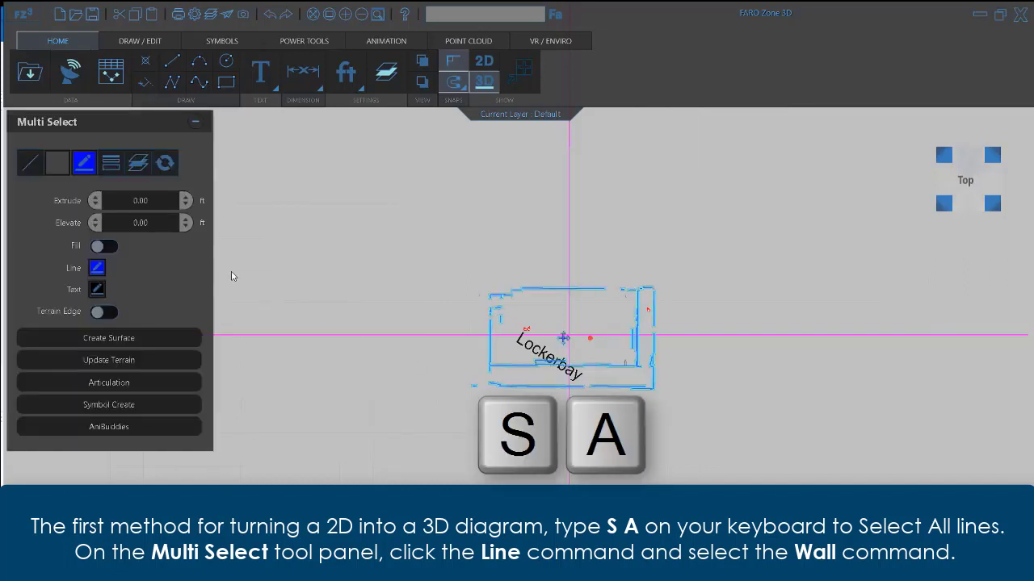
{"action": "left_click", "coordinate": [30, 164]}
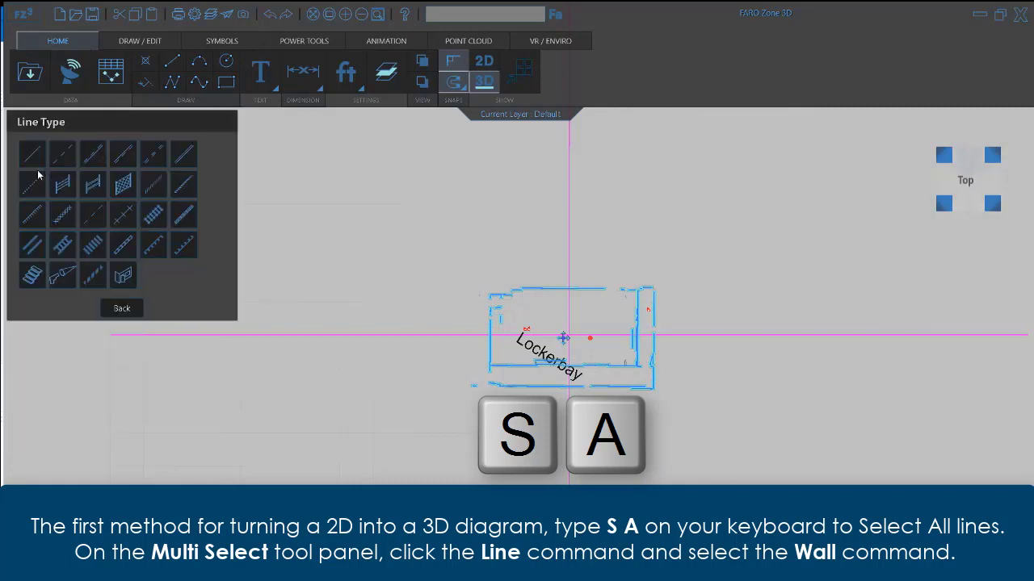
{"action": "left_click", "coordinate": [118, 277]}
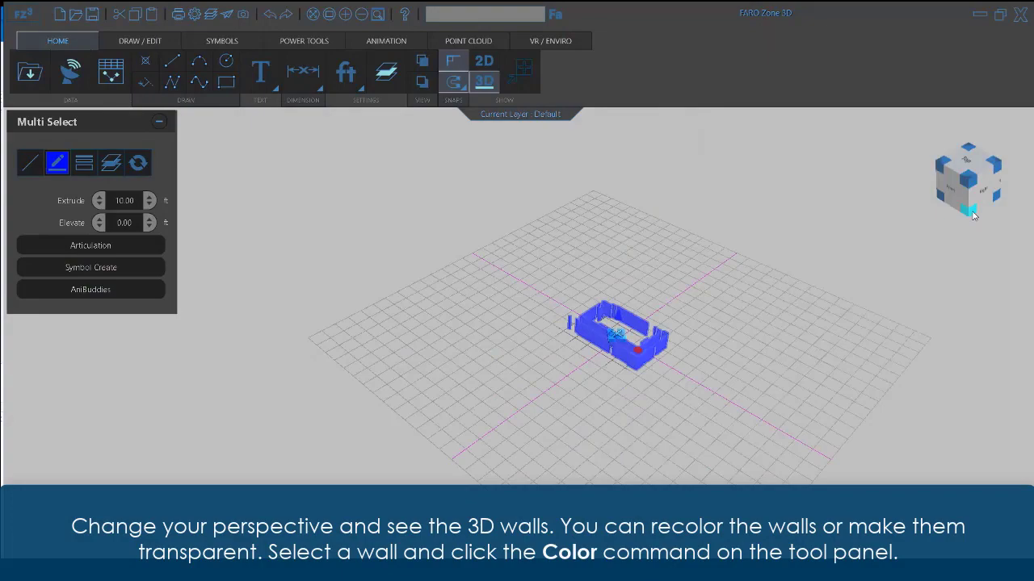
{"action": "scroll", "coordinate": [614, 388], "scroll_direction": "up", "scroll_amount": 3}
Make the front wall see-through in its Color And Material settings
{"action": "middle_click_drag", "start_coordinate": [556, 356], "coordinate": [457, 415]}
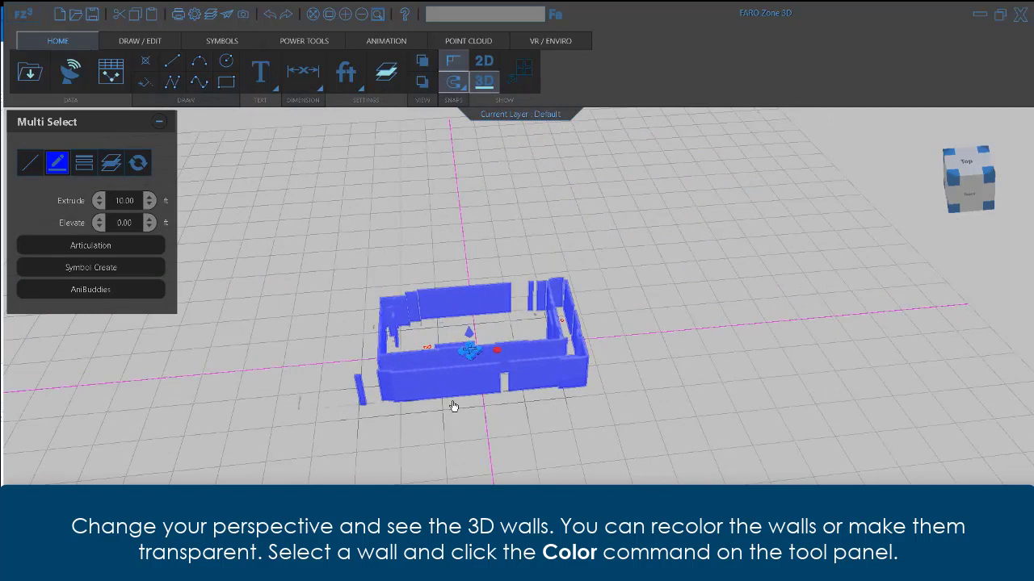
{"action": "left_click", "coordinate": [445, 384]}
{"action": "left_click", "coordinate": [25, 159]}
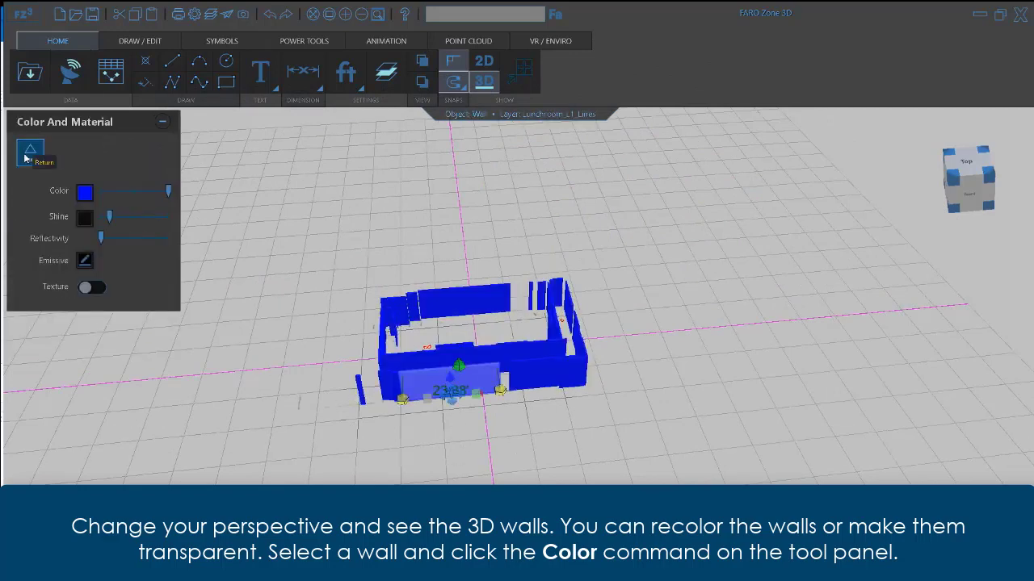
{"action": "left_click", "coordinate": [135, 193]}
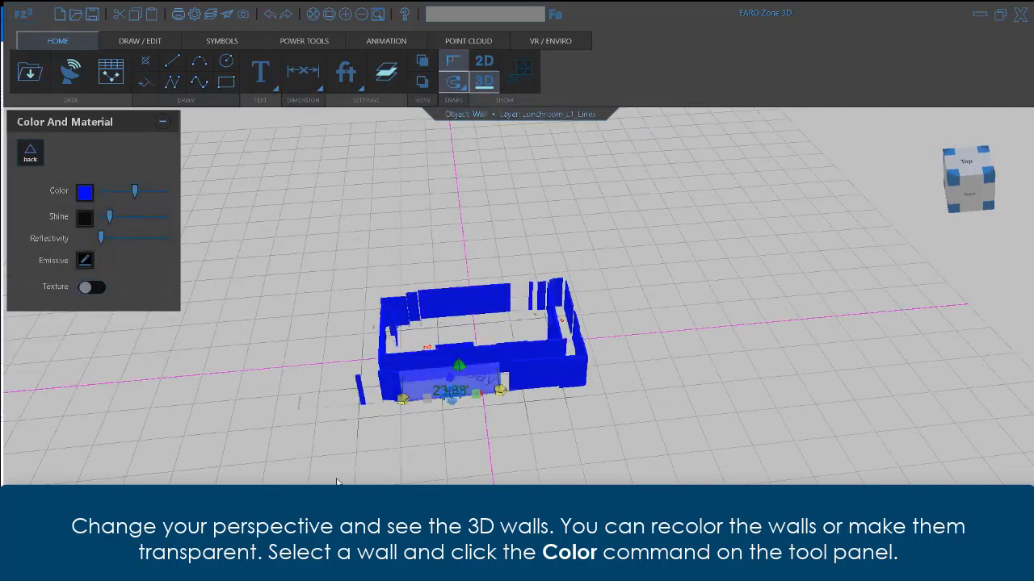
Edit the right front wall's colour and material, then deselect it and view the walls from the side
{"action": "left_click", "coordinate": [537, 379]}
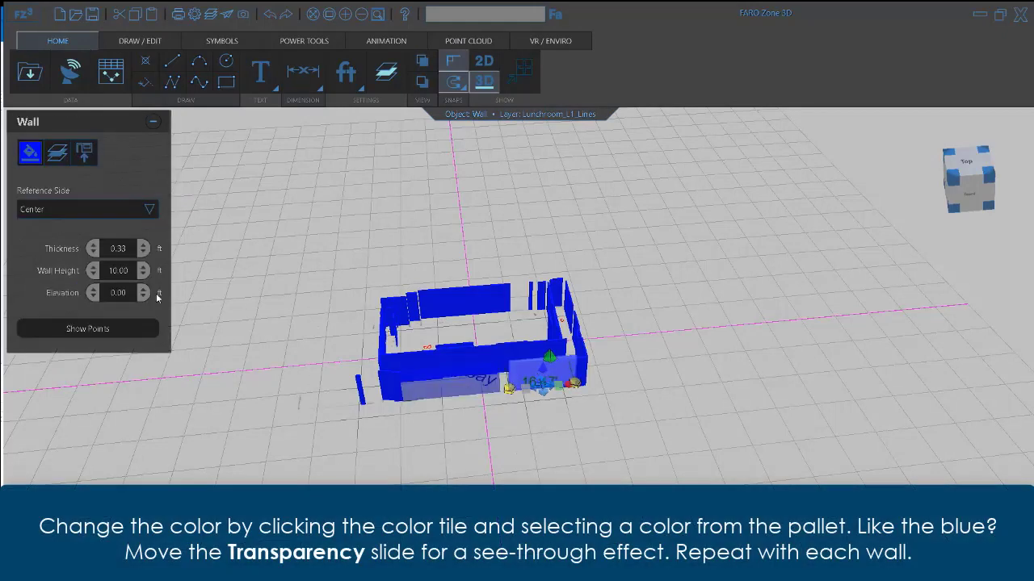
{"action": "left_click", "coordinate": [31, 154]}
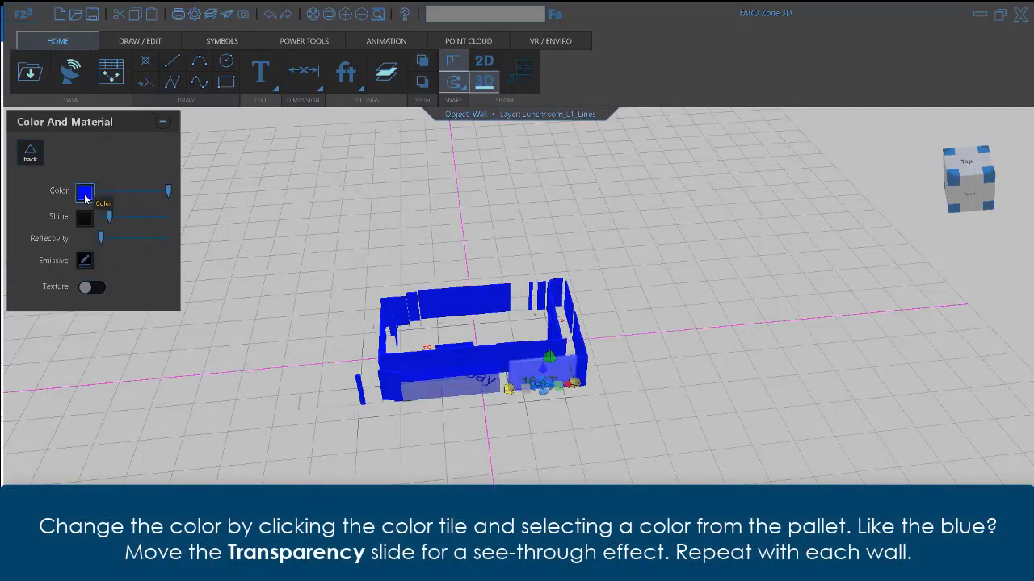
{"action": "left_click", "coordinate": [484, 436]}
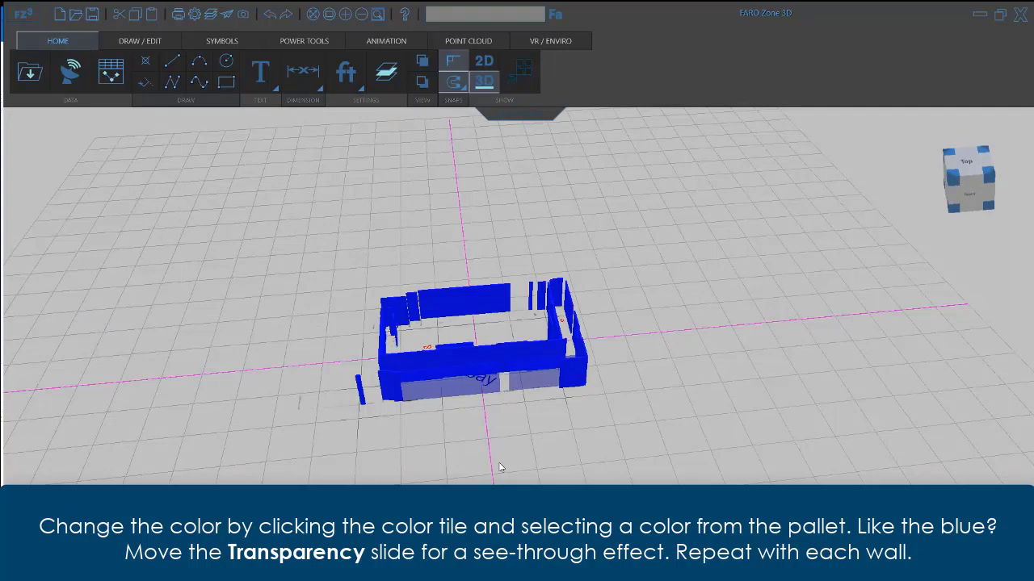
{"action": "scroll", "coordinate": [484, 436], "scroll_direction": "up", "scroll_amount": 3}
{"action": "middle_click_drag", "start_coordinate": [484, 436], "coordinate": [446, 311]}
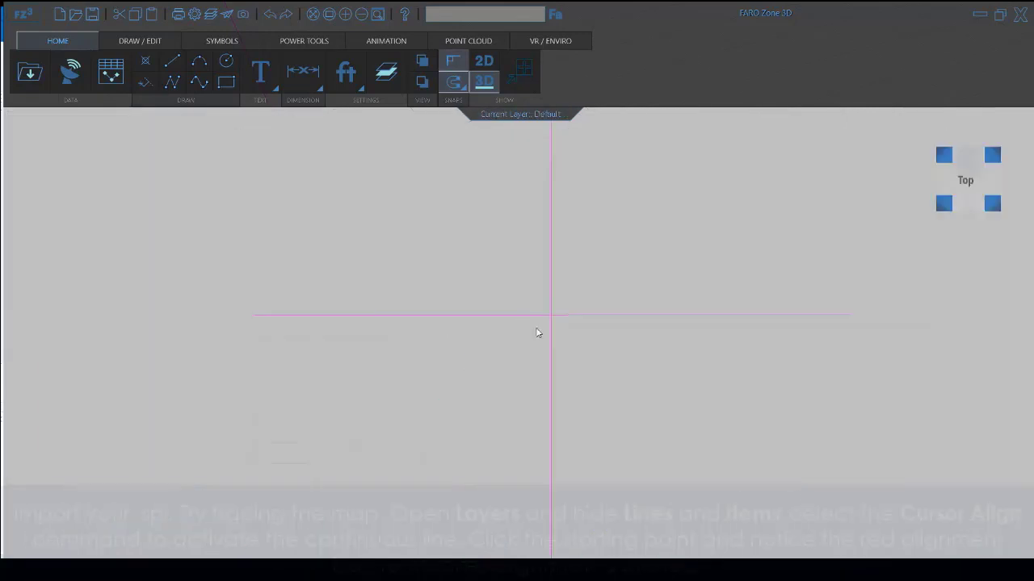
Import the ScanPlan project again and hide its Lines and Items layers
{"action": "left_click", "coordinate": [31, 71]}
{"action": "left_click", "coordinate": [32, 212]}
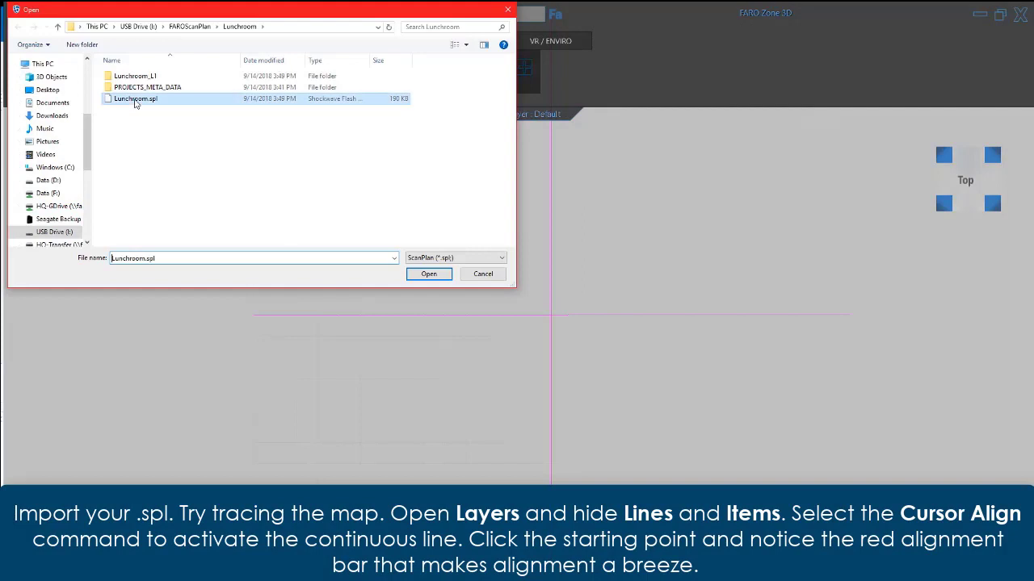
{"action": "key", "text": "Return"}
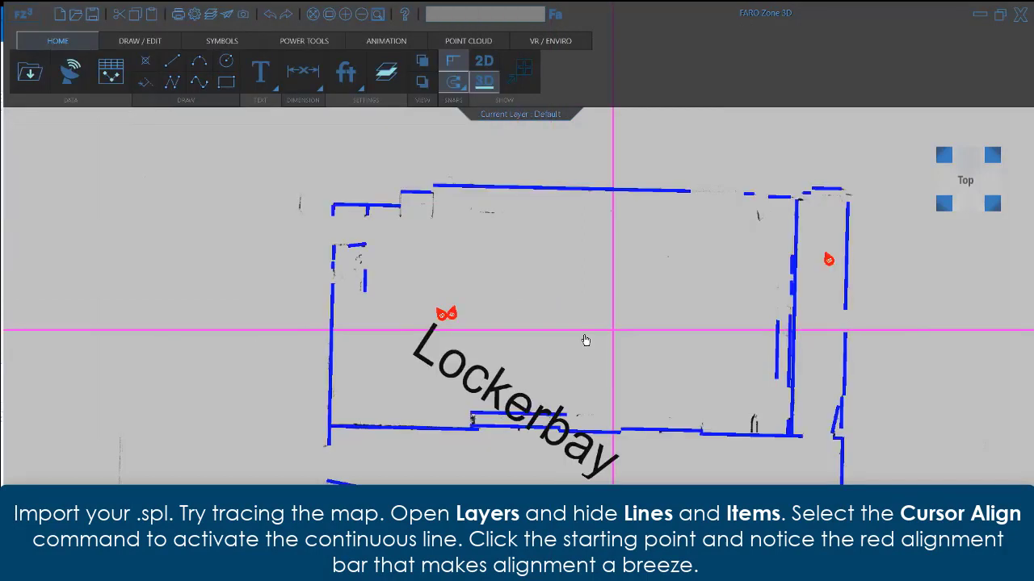
{"action": "left_click", "coordinate": [386, 71]}
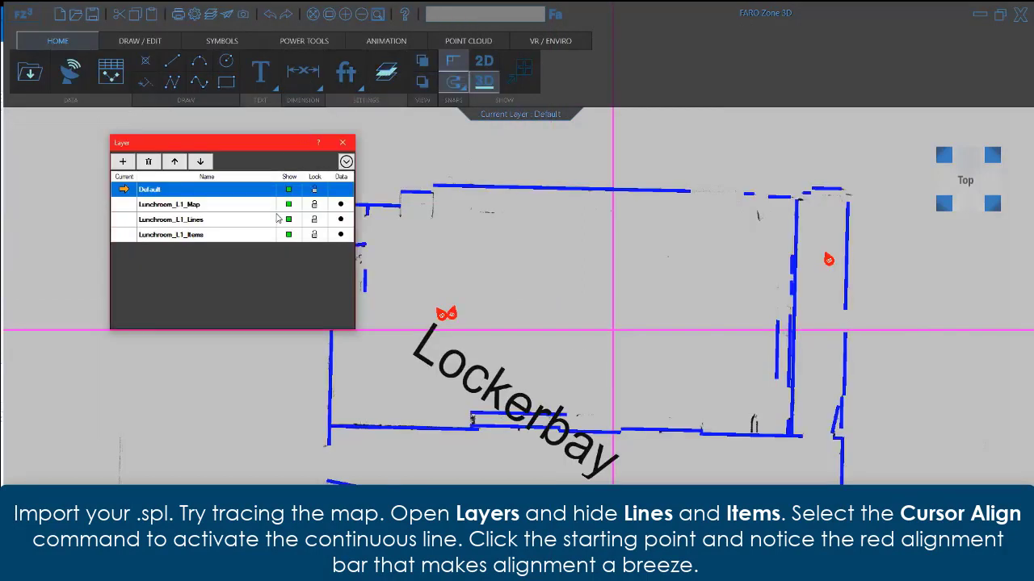
{"action": "left_click", "coordinate": [289, 220]}
{"action": "left_click", "coordinate": [288, 234]}
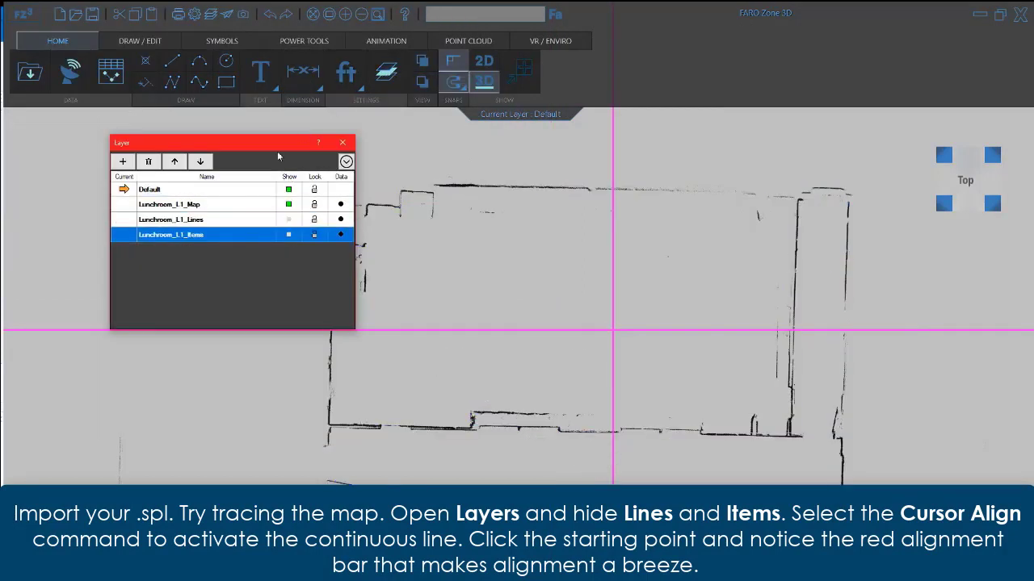
{"action": "left_click_drag", "start_coordinate": [263, 148], "coordinate": [177, 148]}
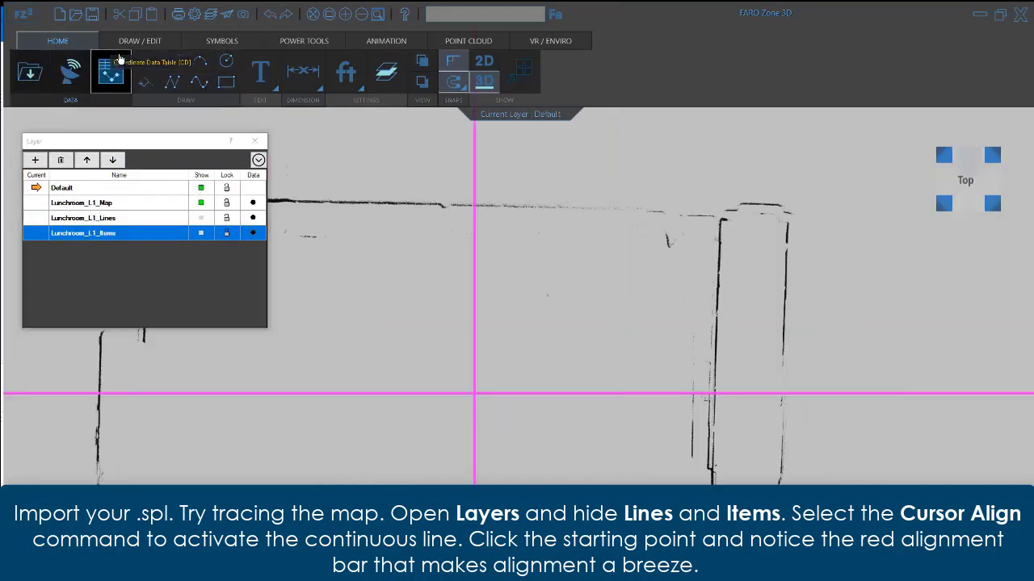
Trace the lunchroom's outer wall corners with a cursor-aligned continuous line, 143.50 ft long
{"action": "left_click", "coordinate": [145, 82]}
{"action": "left_click", "coordinate": [796, 211]}
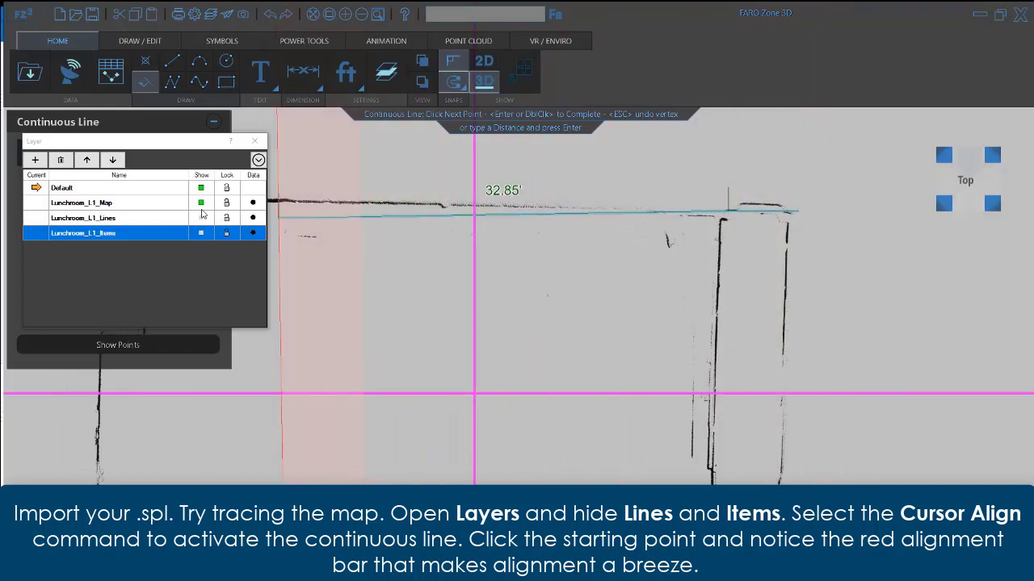
{"action": "middle_click_drag", "start_coordinate": [365, 214], "coordinate": [620, 216]}
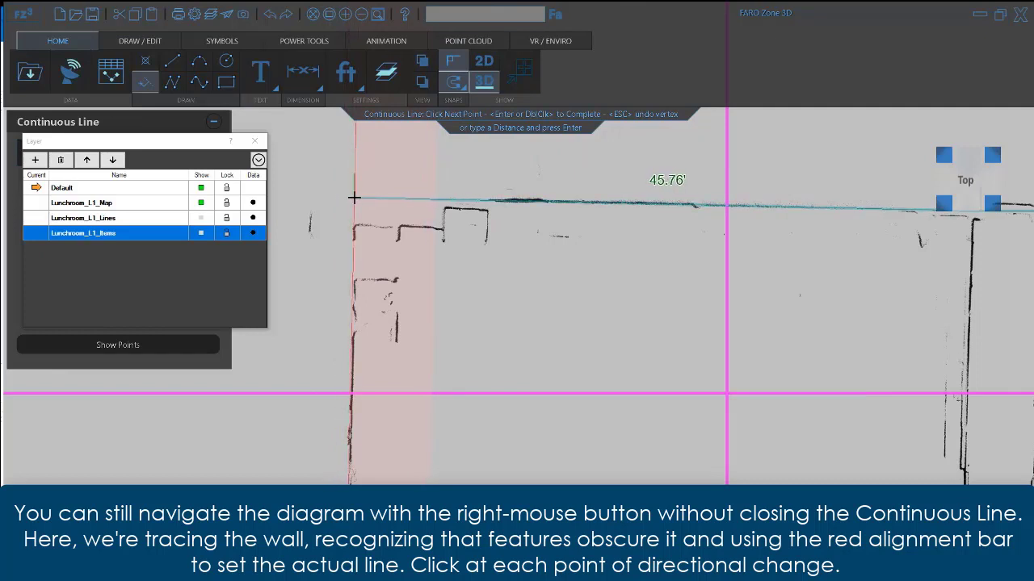
{"action": "left_click", "coordinate": [354, 197]}
{"action": "left_click", "coordinate": [350, 492]}
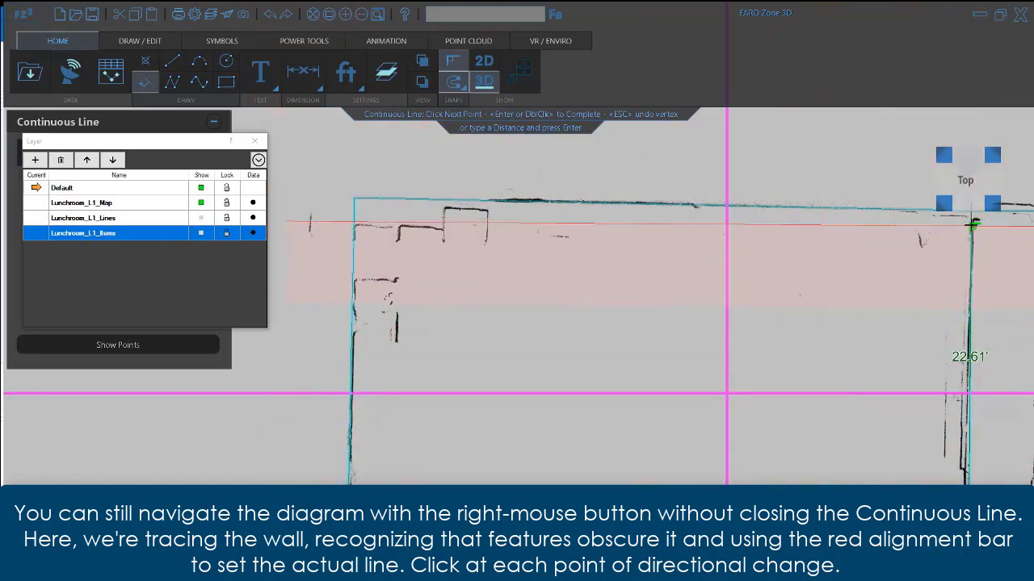
{"action": "left_click", "coordinate": [973, 213]}
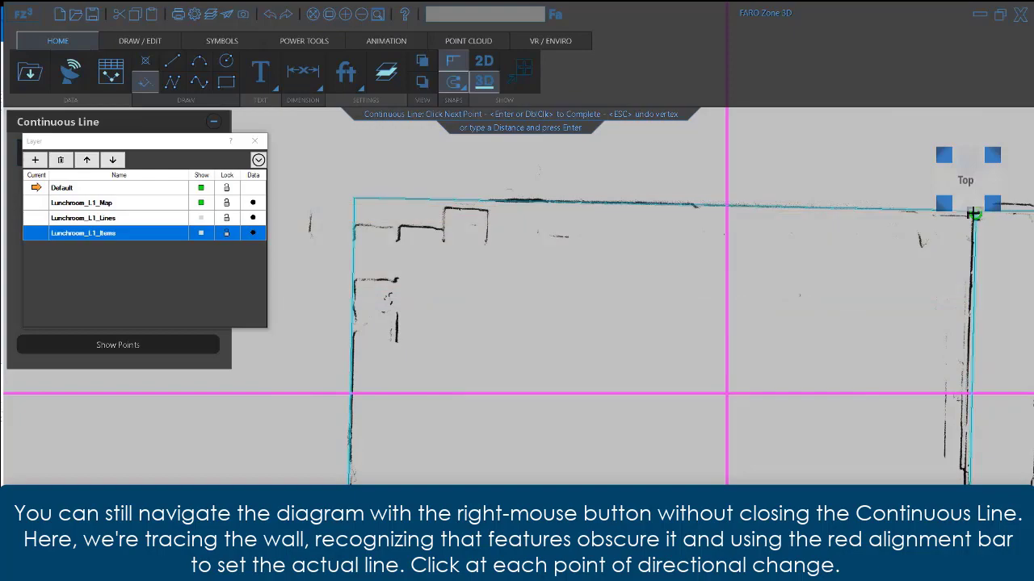
{"action": "mouse_move", "coordinate": [780, 312]}
{"action": "right_mouse_down"}
{"action": "mouse_move", "coordinate": [826, 319]}
{"action": "mouse_move", "coordinate": [619, 260]}
{"action": "right_mouse_up"}
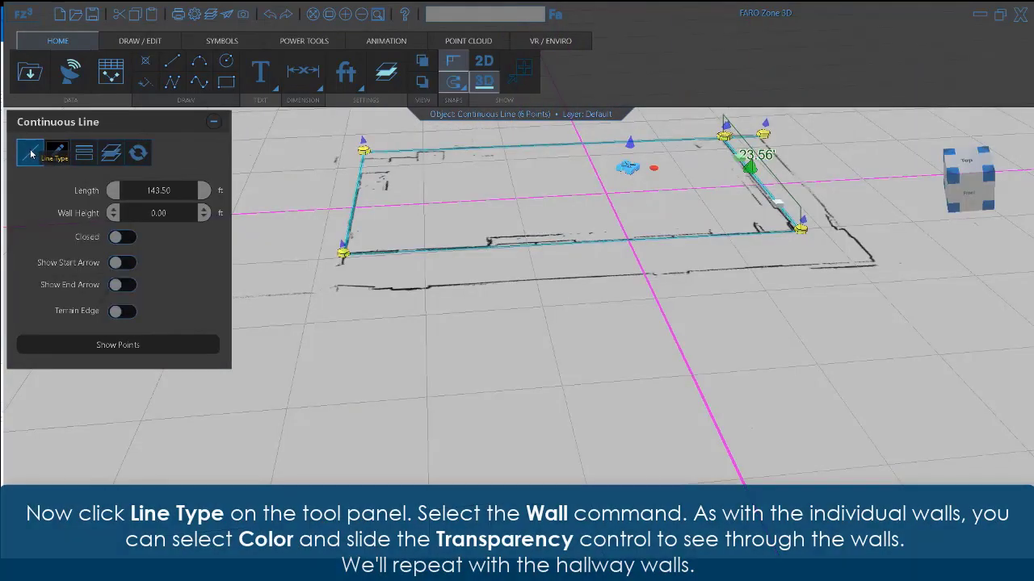
Convert the traced outline to 10.00-ft walls and trace the hallway wall line
{"action": "left_click", "coordinate": [31, 153]}
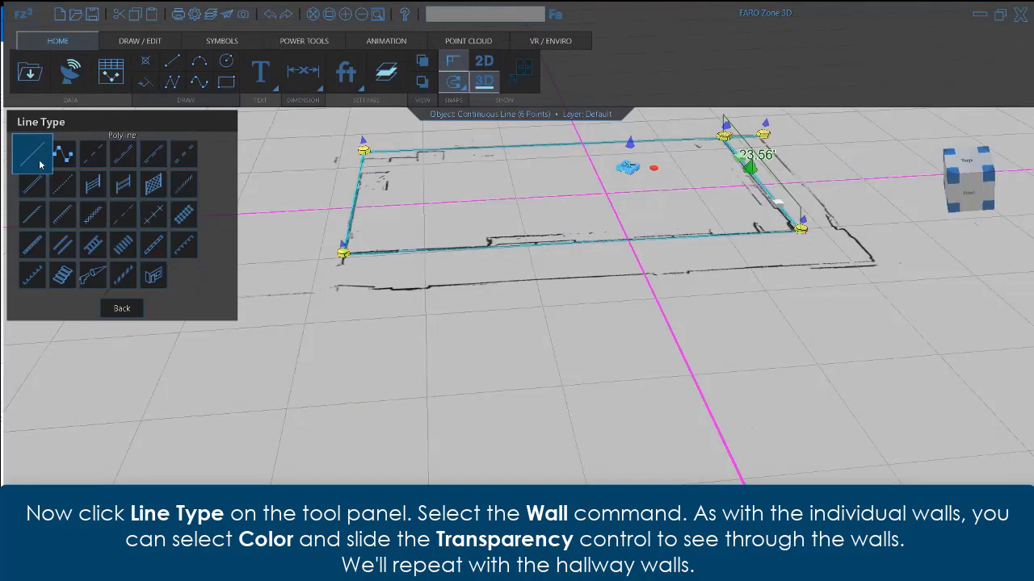
{"action": "left_click", "coordinate": [153, 277]}
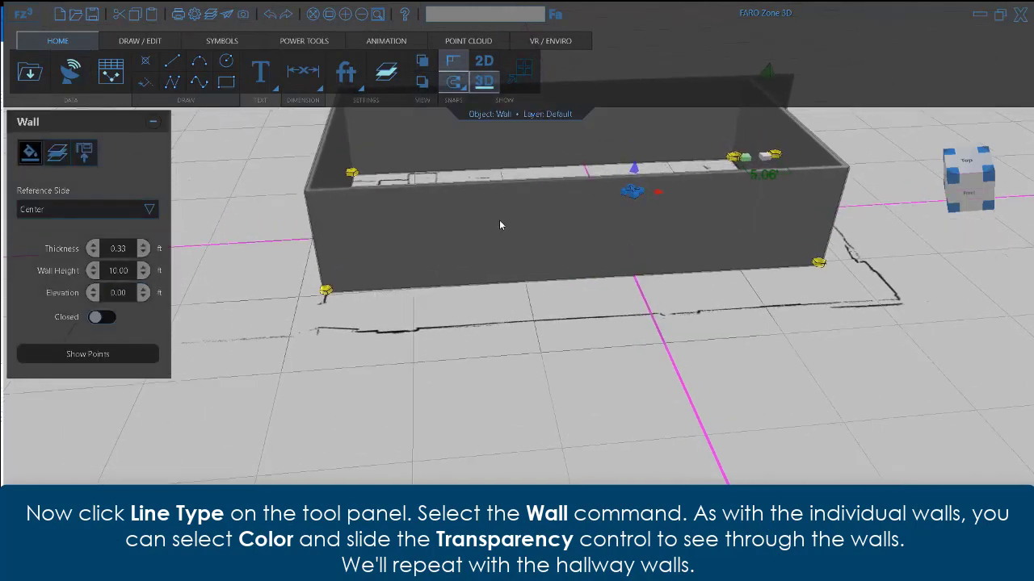
{"action": "middle_click_drag", "start_coordinate": [500, 226], "coordinate": [496, 317]}
{"action": "scroll", "coordinate": [485, 303], "scroll_direction": "down", "scroll_amount": 5}
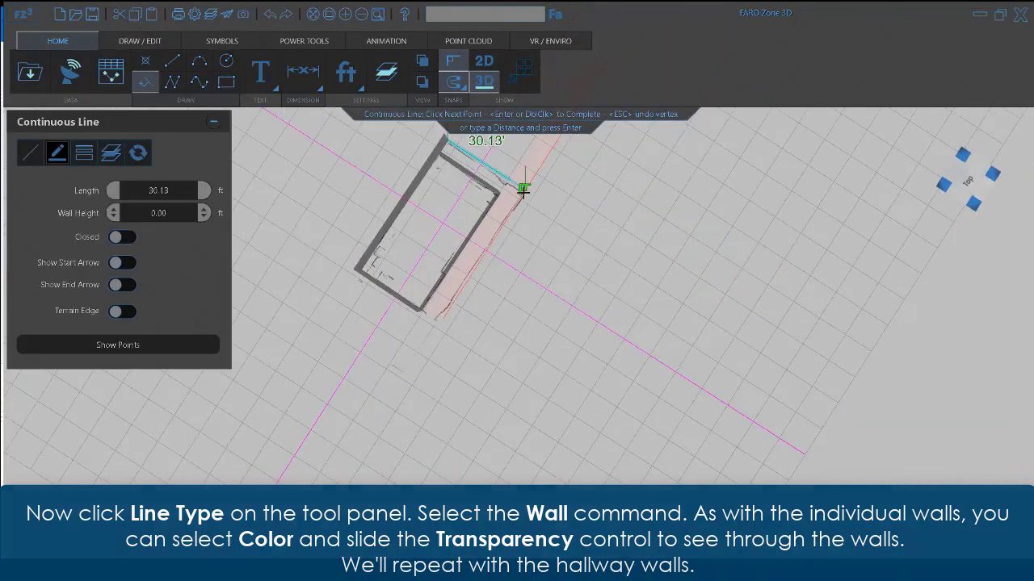
{"action": "left_click", "coordinate": [523, 190]}
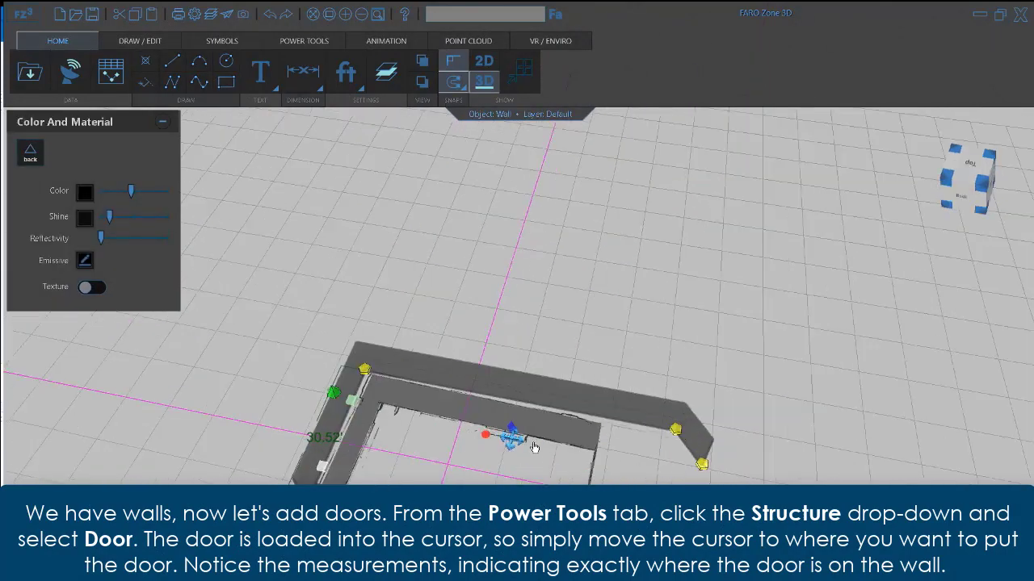
{"action": "middle_click_drag", "start_coordinate": [533, 448], "coordinate": [518, 242]}
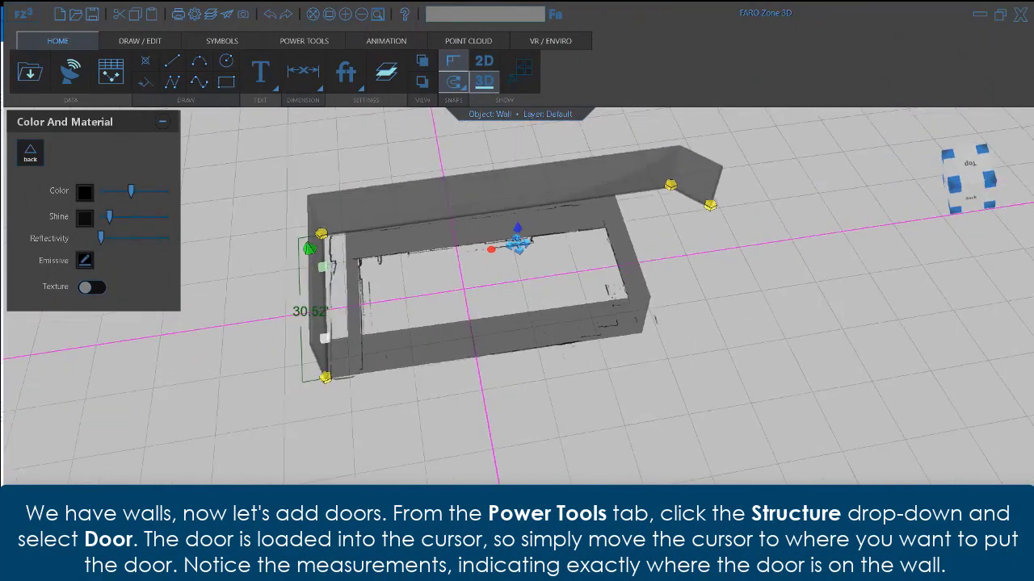
Place 26-in doors in the walls at 5.01' and 38.37', repeating Place Door with Space
{"action": "left_click", "coordinate": [278, 42]}
{"action": "left_click", "coordinate": [66, 76]}
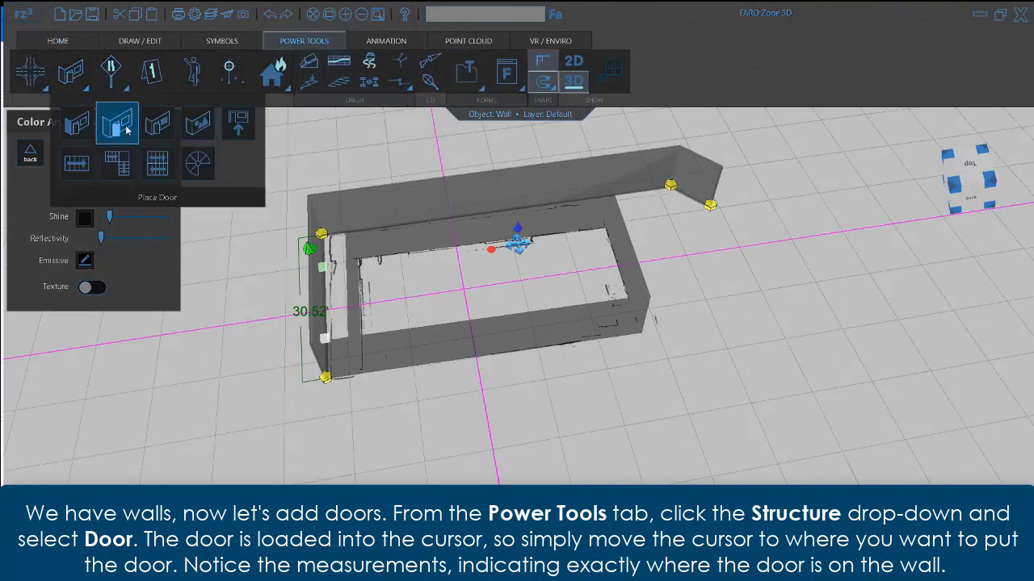
{"action": "left_click", "coordinate": [117, 125]}
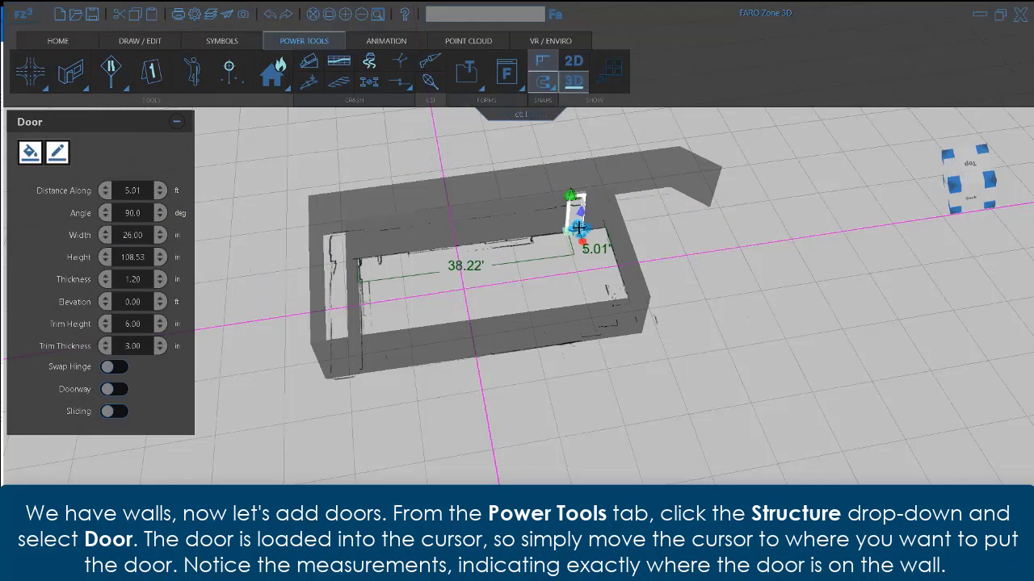
{"action": "left_click", "coordinate": [567, 231]}
{"action": "middle_click_drag", "start_coordinate": [398, 267], "coordinate": [445, 246]}
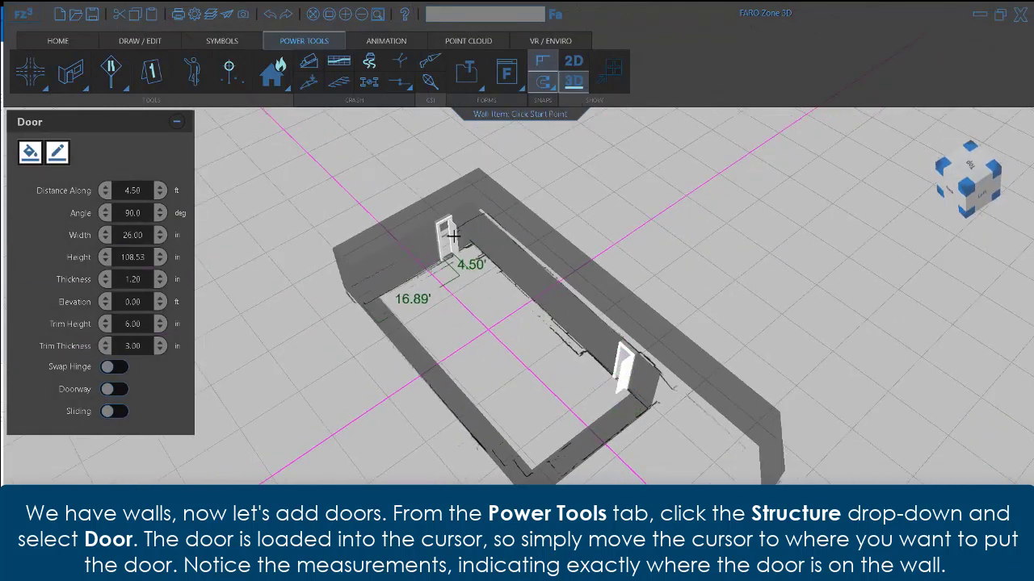
{"action": "left_click", "coordinate": [627, 313]}
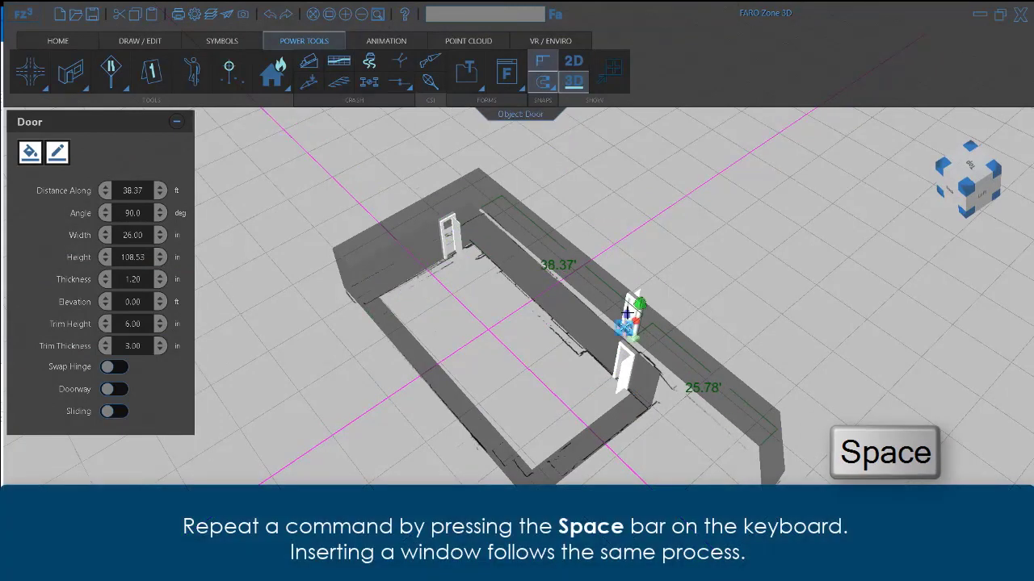
{"action": "key", "text": "space"}
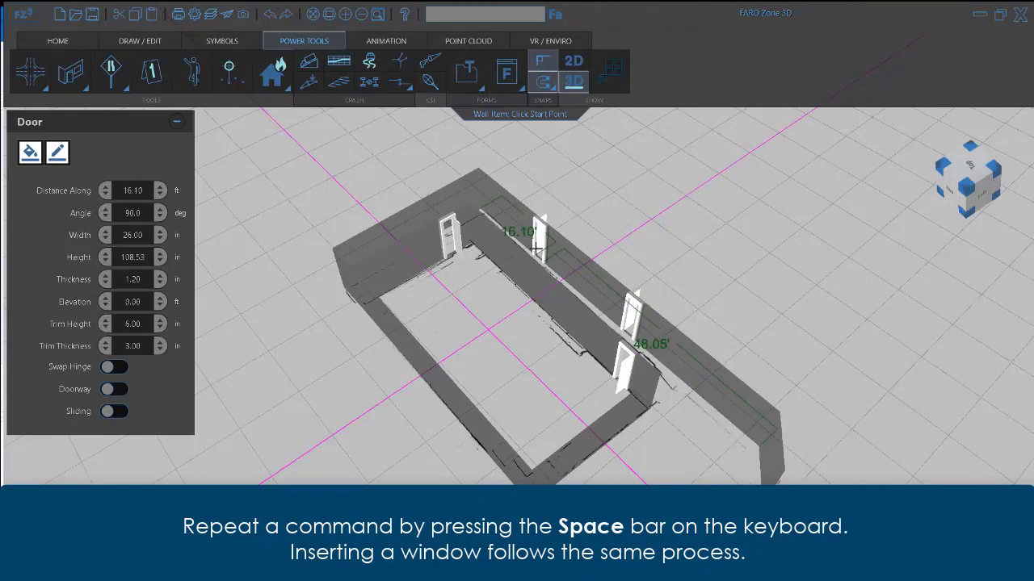
{"action": "left_click", "coordinate": [491, 342]}
Place the 'filecab card' cabinet from the Scene library's Office > File Cabinets catalog inside the room
{"action": "left_click", "coordinate": [249, 438]}
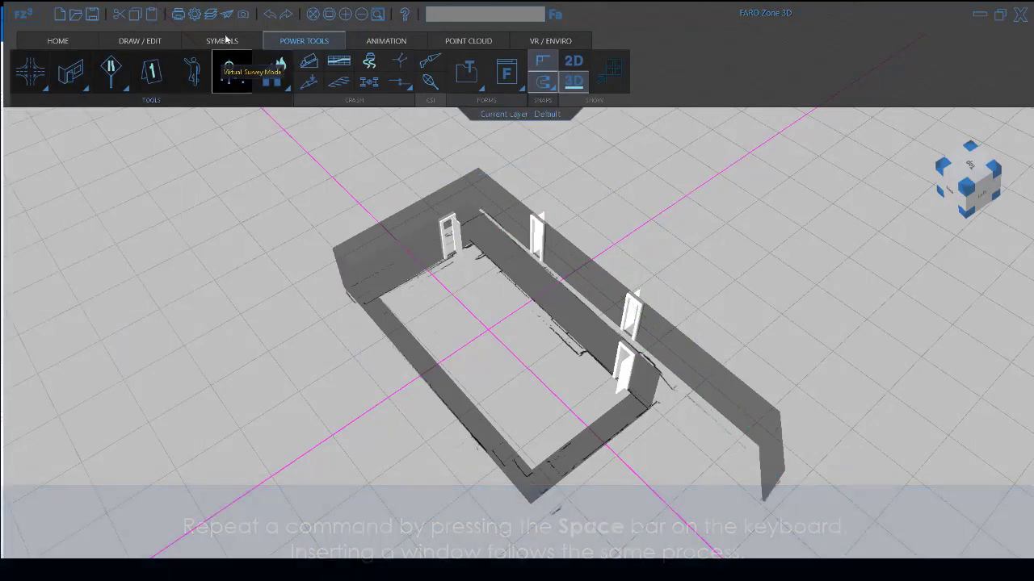
{"action": "left_click", "coordinate": [220, 40]}
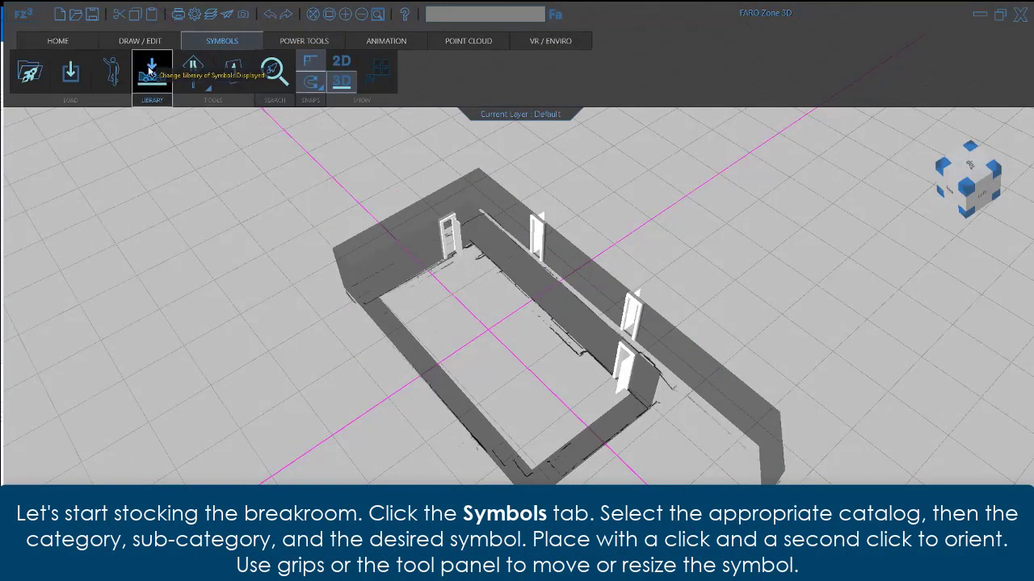
{"action": "left_click", "coordinate": [150, 72]}
{"action": "left_click", "coordinate": [271, 124]}
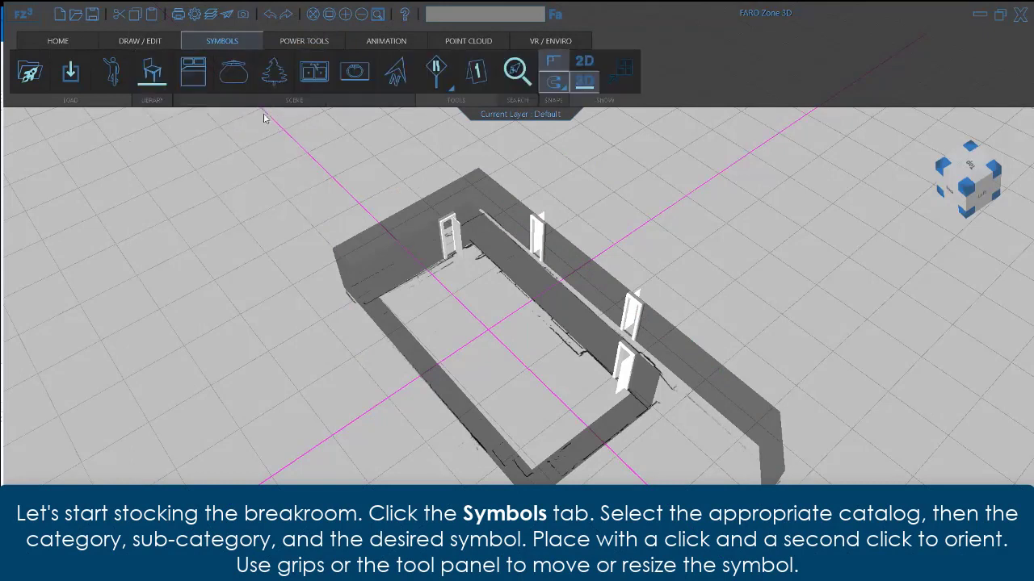
{"action": "left_click", "coordinate": [195, 76]}
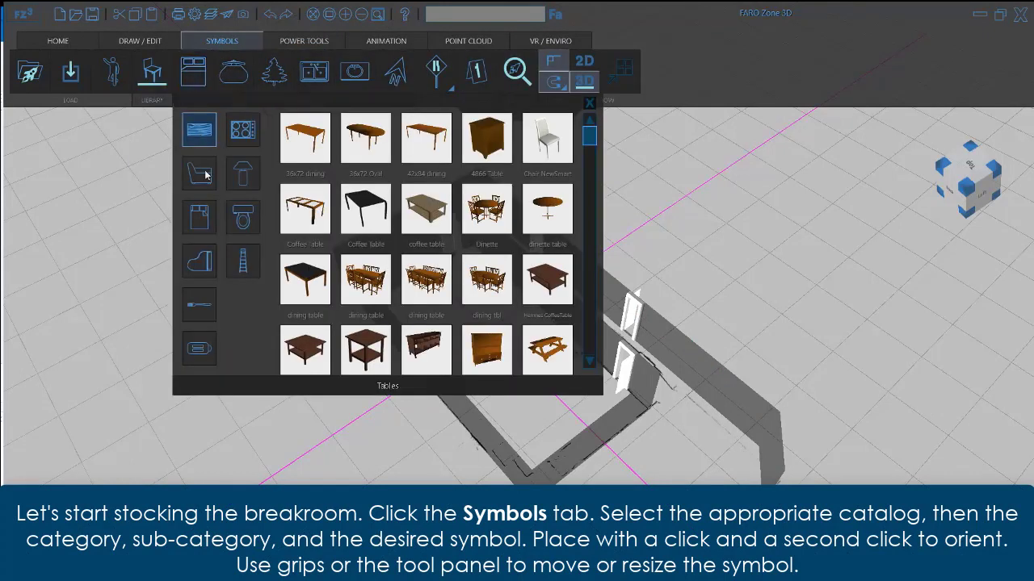
{"action": "left_click", "coordinate": [234, 72]}
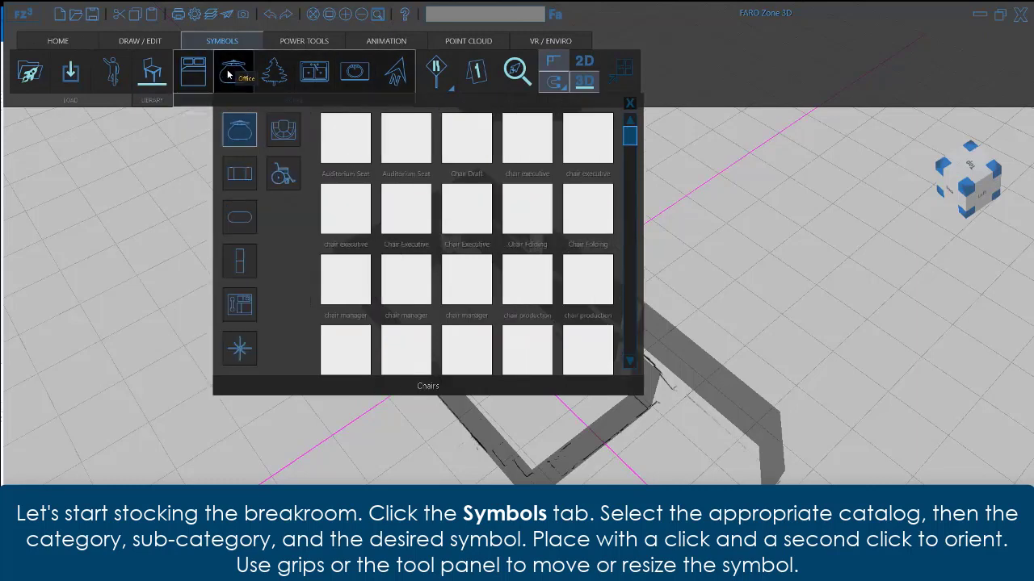
{"action": "left_click", "coordinate": [241, 260]}
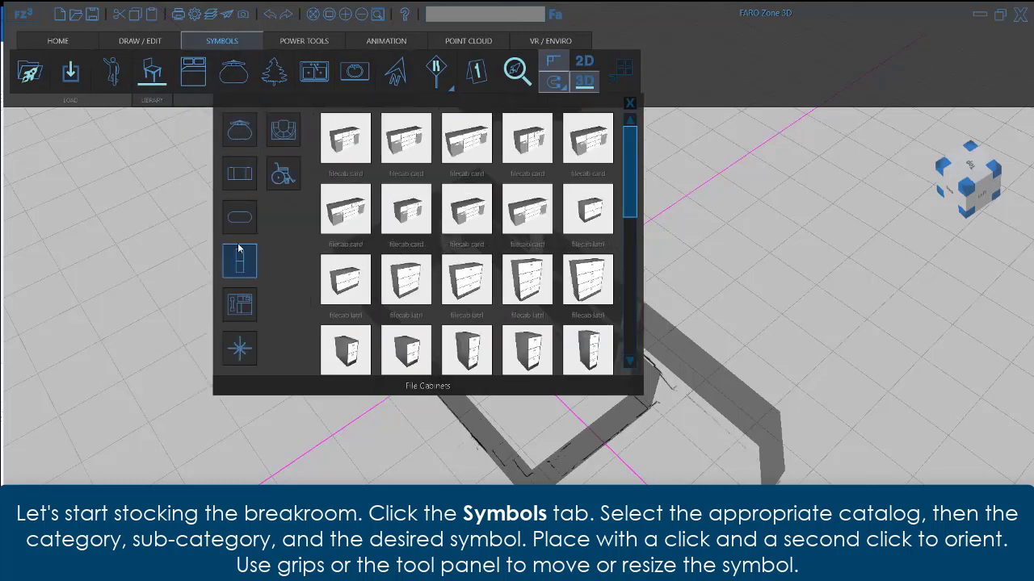
{"action": "left_click", "coordinate": [334, 212]}
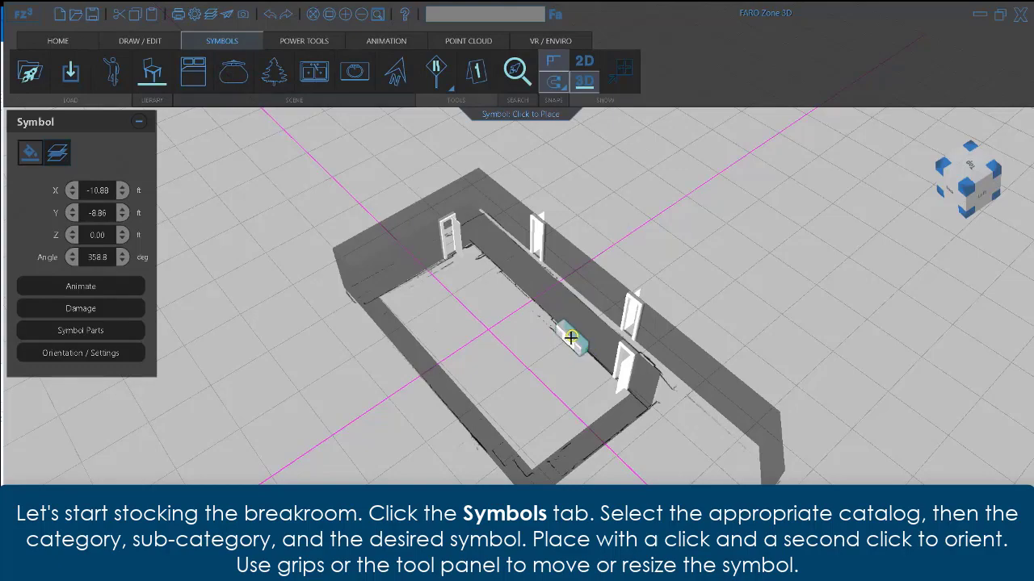
{"action": "left_click", "coordinate": [550, 319]}
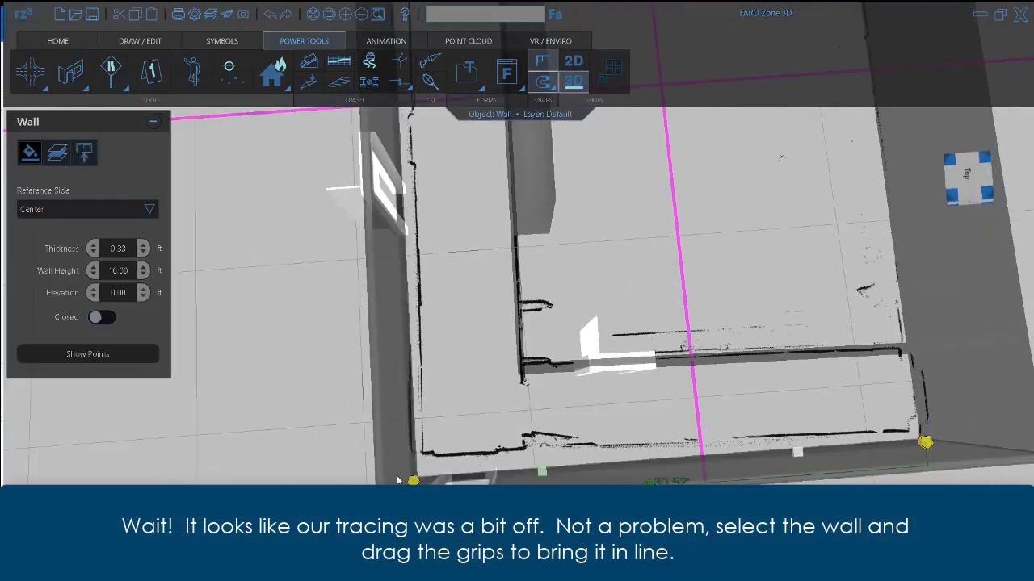
Drag two walls' end grips onto the scan lines, then select the next misaligned wall
{"action": "left_click_drag", "start_coordinate": [411, 480], "coordinate": [415, 458]}
{"action": "mouse_move", "coordinate": [924, 443]}
{"action": "left_mouse_down"}
{"action": "mouse_move", "coordinate": [918, 423]}
{"action": "mouse_move", "coordinate": [922, 434]}
{"action": "left_mouse_up"}
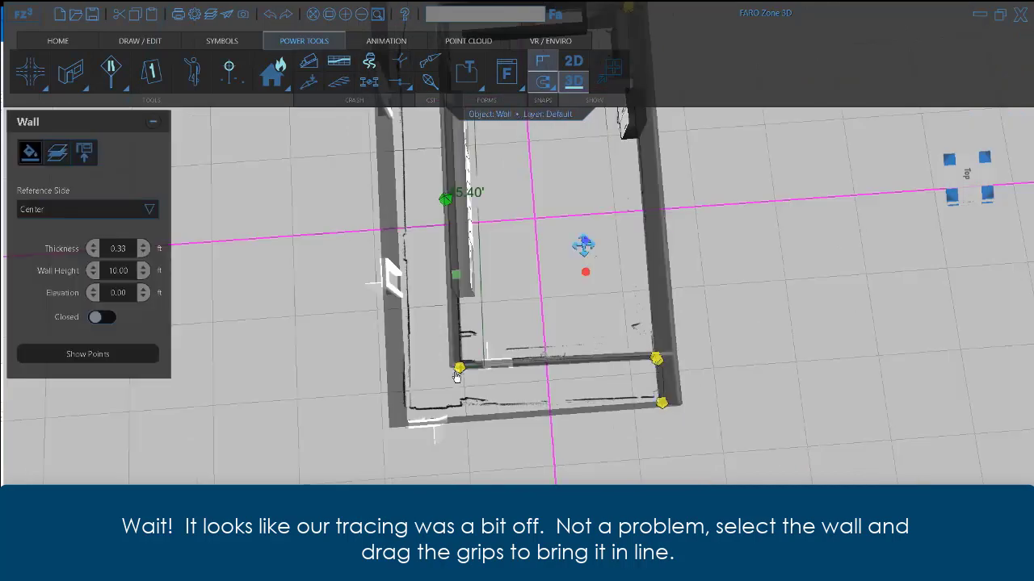
{"action": "left_click_drag", "start_coordinate": [655, 108], "coordinate": [655, 112]}
{"action": "key", "text": "Escape"}
{"action": "left_click", "coordinate": [574, 360]}
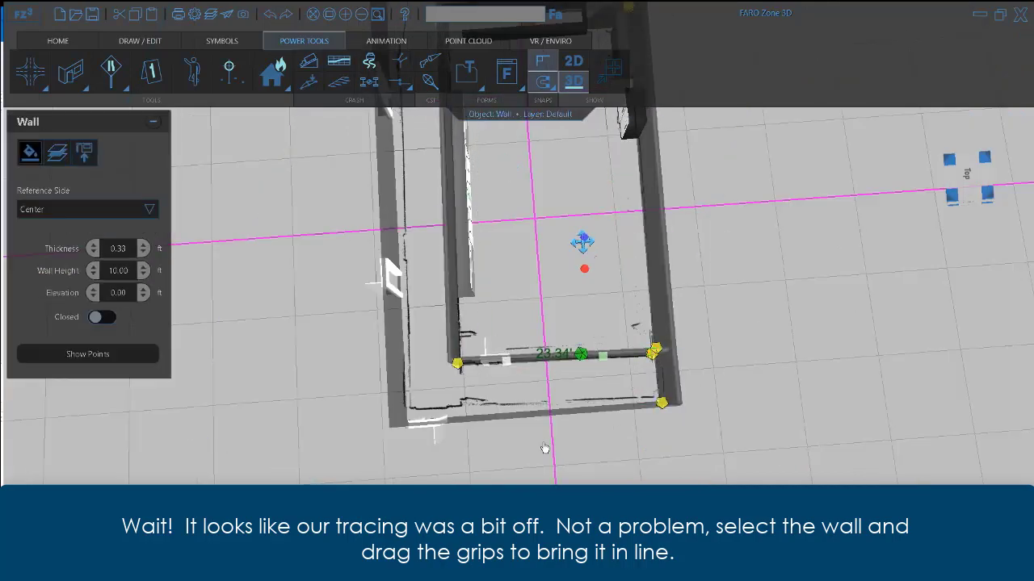
{"action": "scroll", "coordinate": [605, 445], "scroll_direction": "up", "scroll_amount": 5}
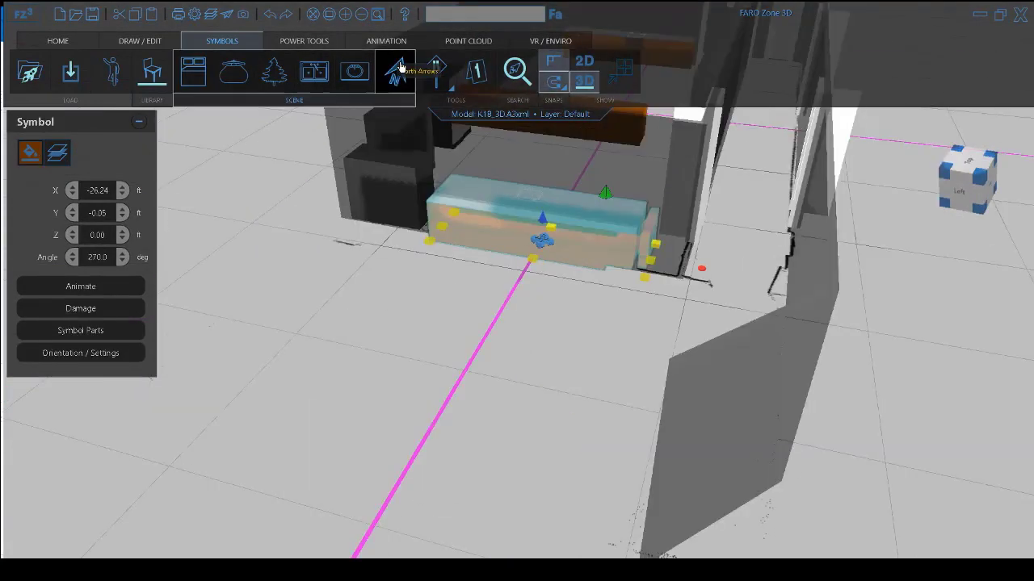
Turn off the Lunchroom_L1_Map layer in the Layer Manager and pan to frame the whole room
{"action": "left_click", "coordinate": [57, 41]}
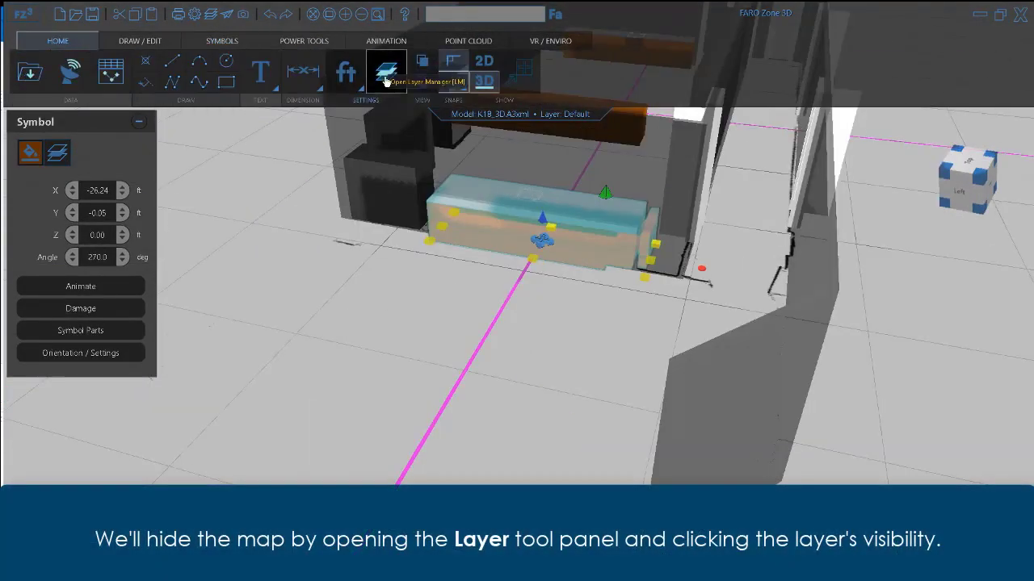
{"action": "left_click", "coordinate": [386, 74]}
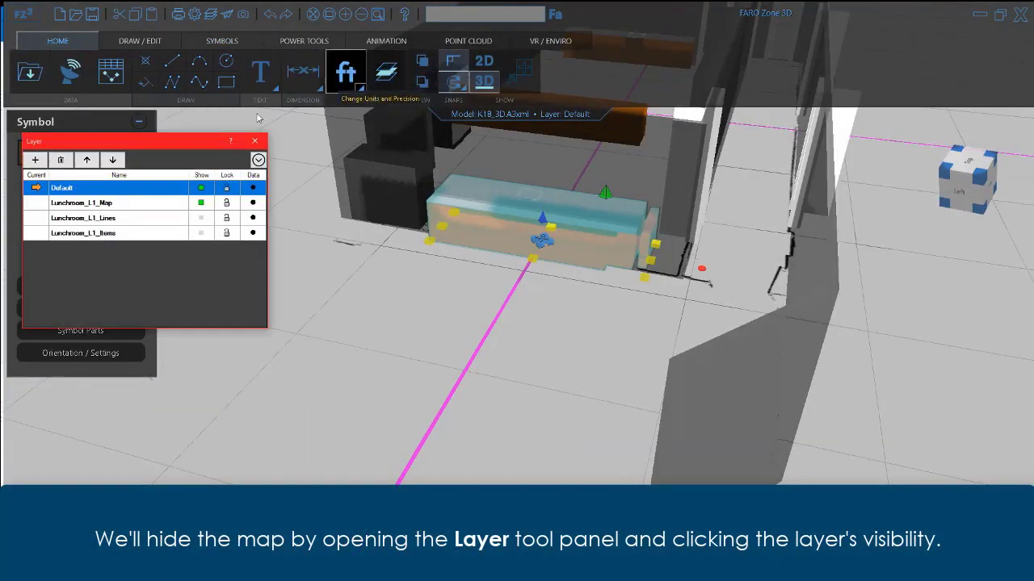
{"action": "left_click", "coordinate": [200, 203]}
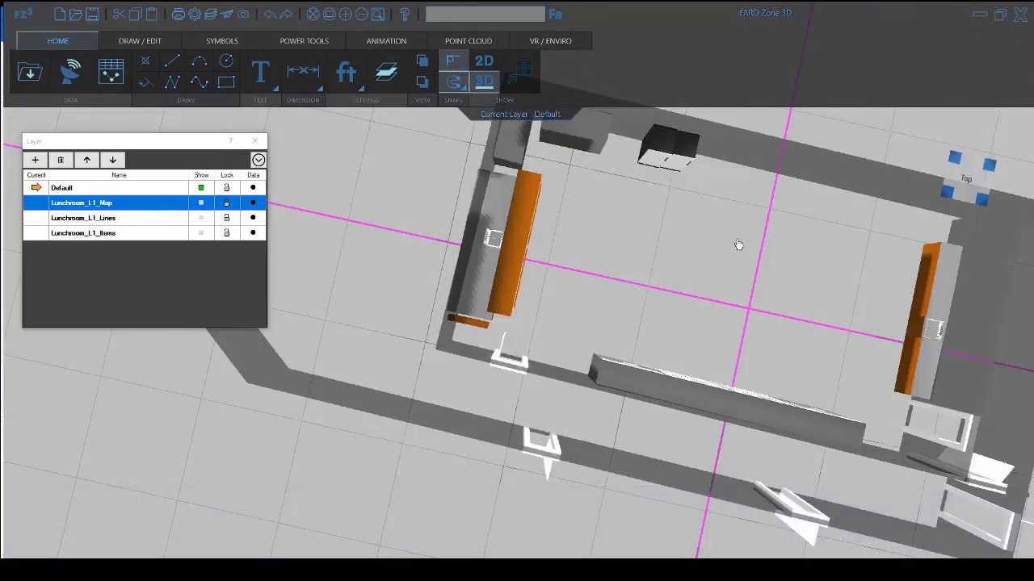
{"action": "middle_click_drag", "start_coordinate": [739, 245], "coordinate": [554, 269]}
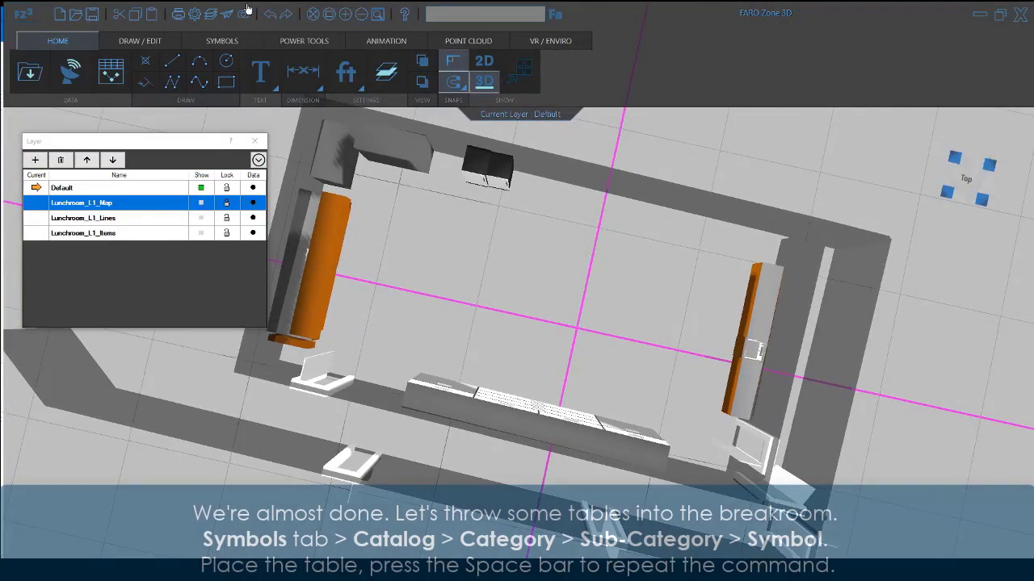
Choose the 'table round 6ft' symbol from the Office catalog's Tables category
{"action": "left_click", "coordinate": [229, 42]}
{"action": "left_click", "coordinate": [236, 71]}
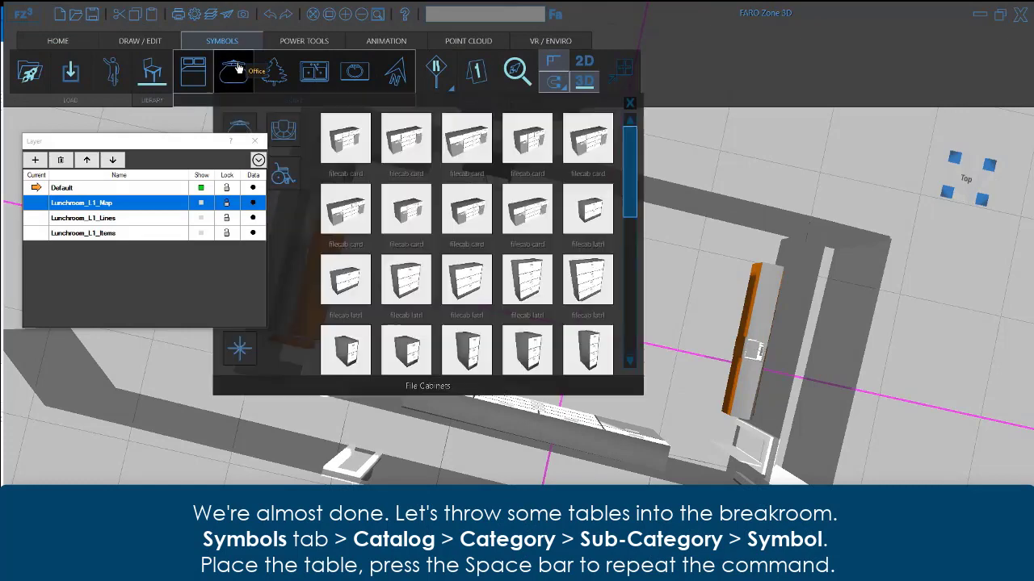
{"action": "left_click", "coordinate": [252, 142]}
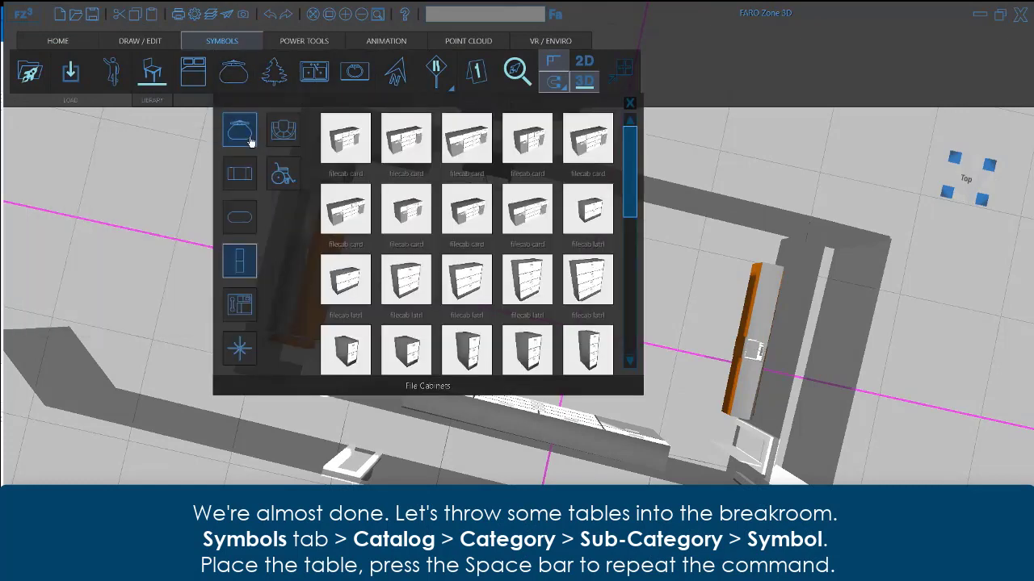
{"action": "left_click", "coordinate": [238, 214]}
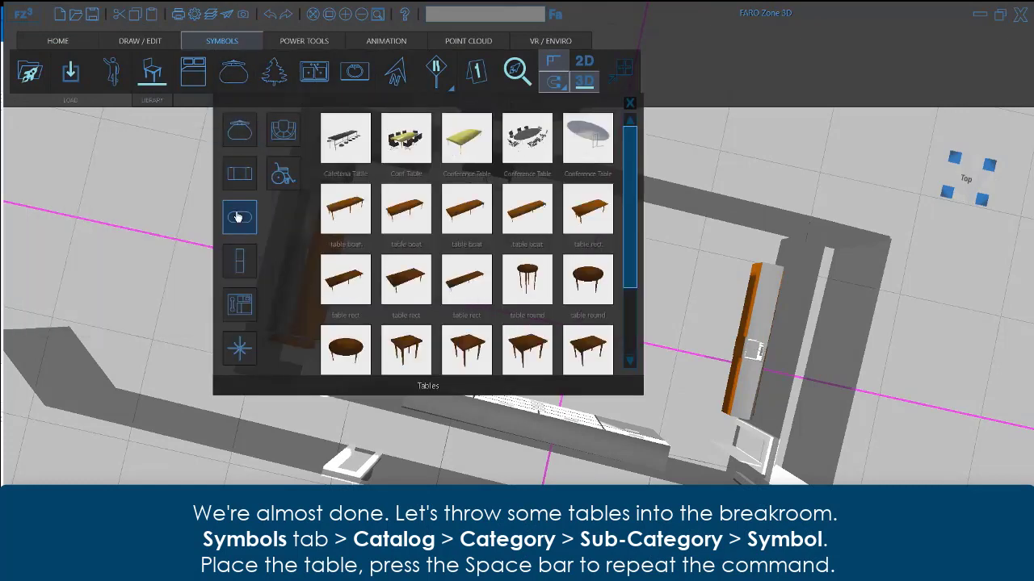
{"action": "left_click", "coordinate": [347, 350]}
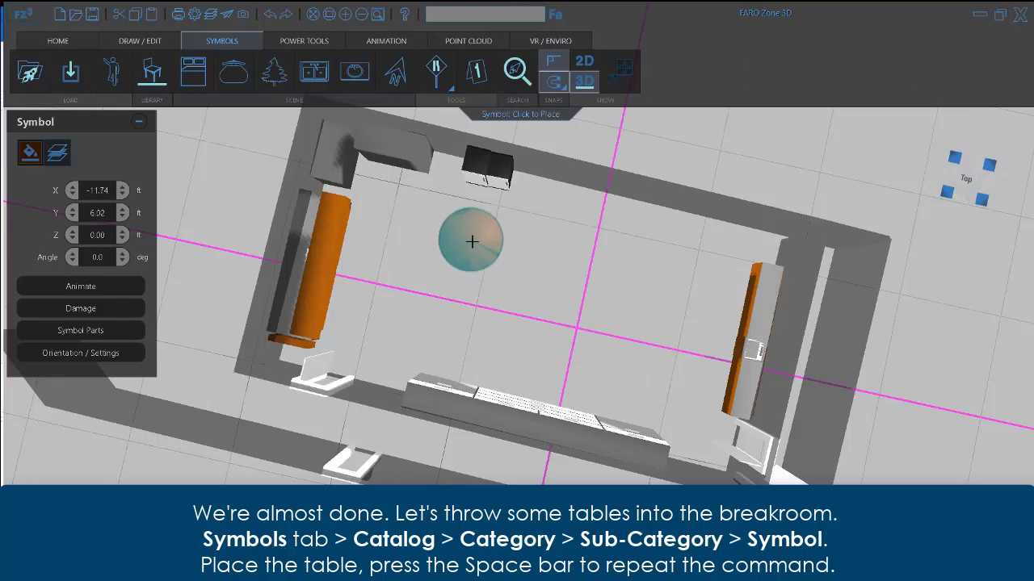
Place the 6 ft round tables in two rows across the breakroom floor
{"action": "key", "text": "space"}
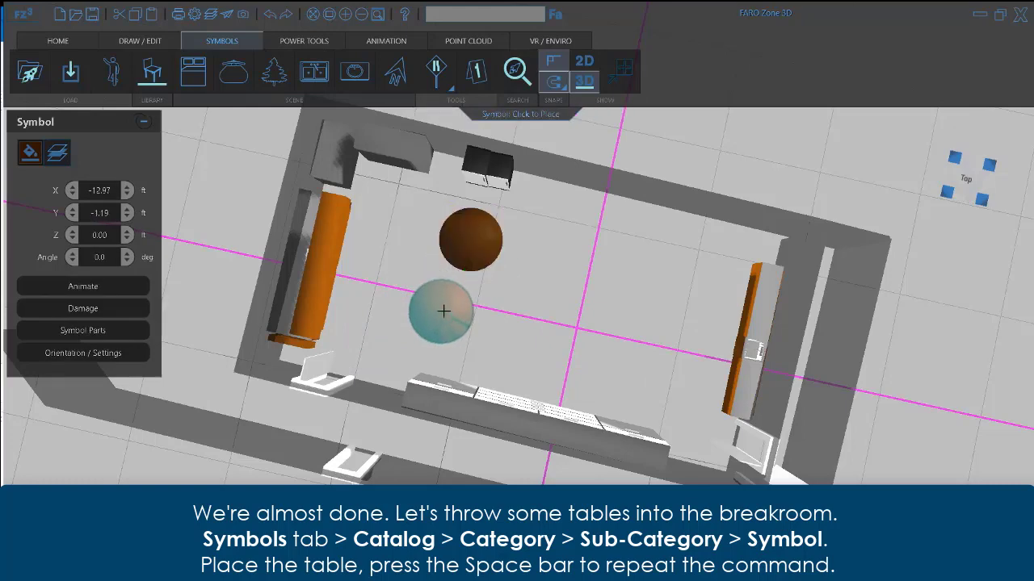
{"action": "left_click", "coordinate": [445, 316]}
{"action": "key", "text": "space"}
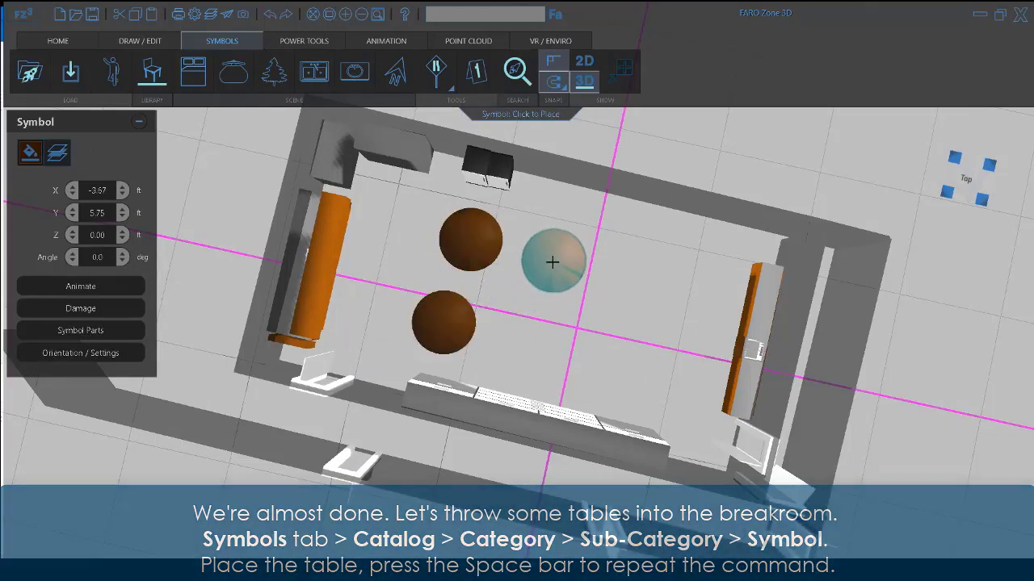
{"action": "left_click", "coordinate": [556, 263]}
{"action": "key", "text": "space"}
{"action": "left_click", "coordinate": [534, 340]}
{"action": "key", "text": "space"}
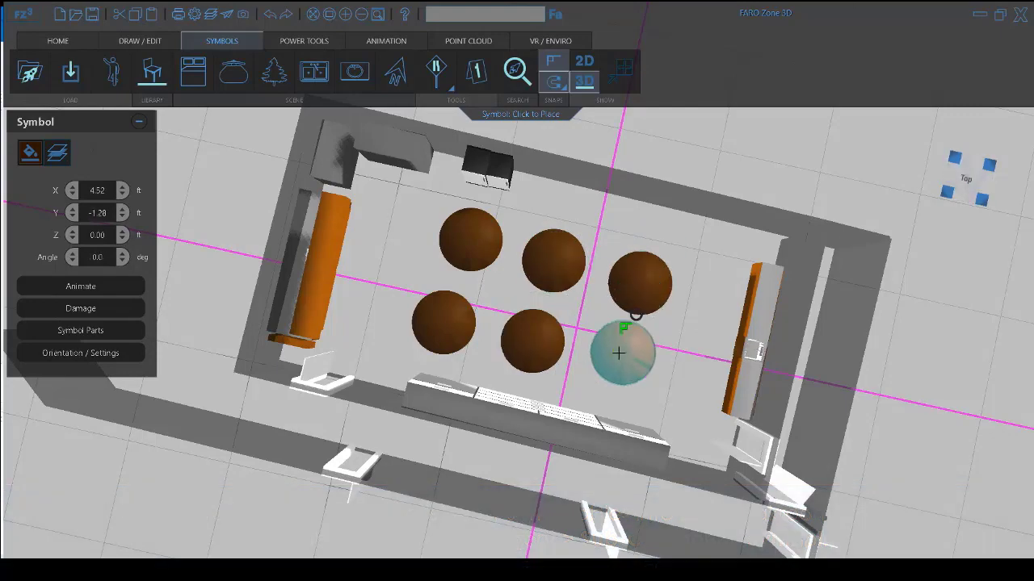
{"action": "key", "text": "Escape"}
{"action": "scroll", "coordinate": [674, 335], "scroll_direction": "down", "scroll_amount": 2}
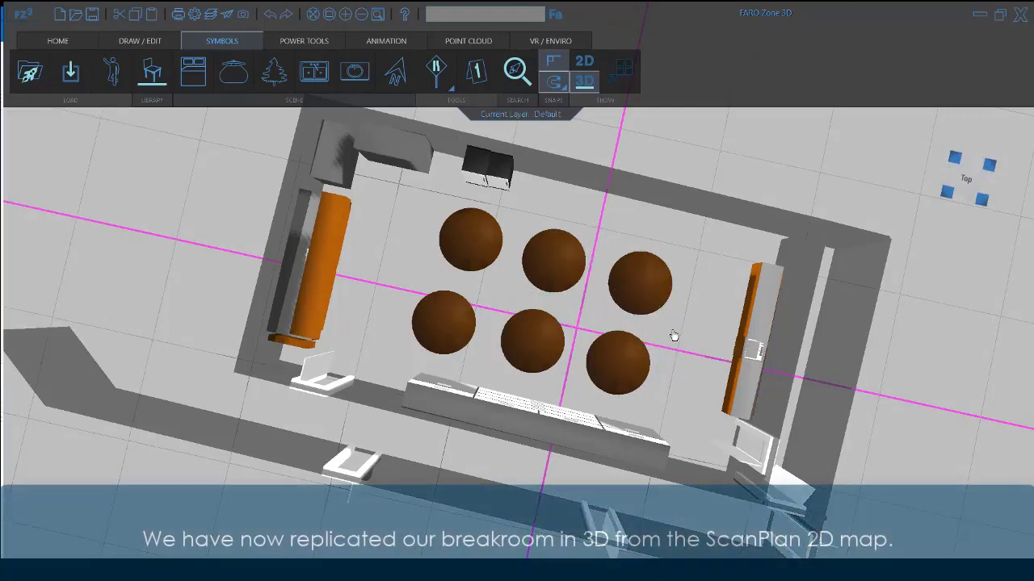
{"action": "middle_click_drag", "start_coordinate": [673, 334], "coordinate": [485, 325]}
{"action": "scroll", "coordinate": [445, 176], "scroll_direction": "up", "scroll_amount": 5}
{"action": "middle_click_drag", "start_coordinate": [444, 176], "coordinate": [406, 358]}
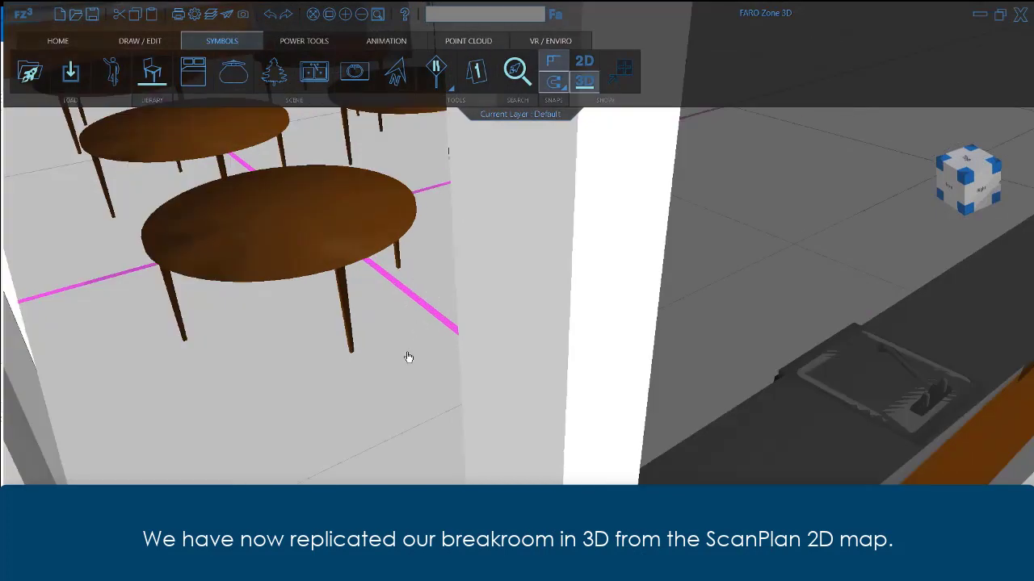
{"action": "scroll", "coordinate": [357, 328], "scroll_direction": "down", "scroll_amount": 5}
{"action": "scroll", "coordinate": [395, 331], "scroll_direction": "up", "scroll_amount": 3}
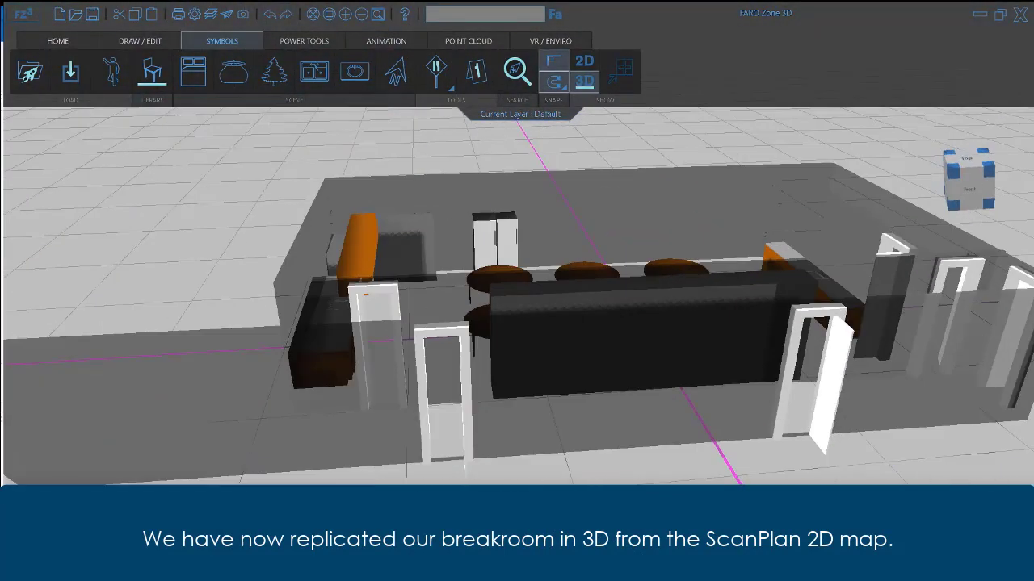